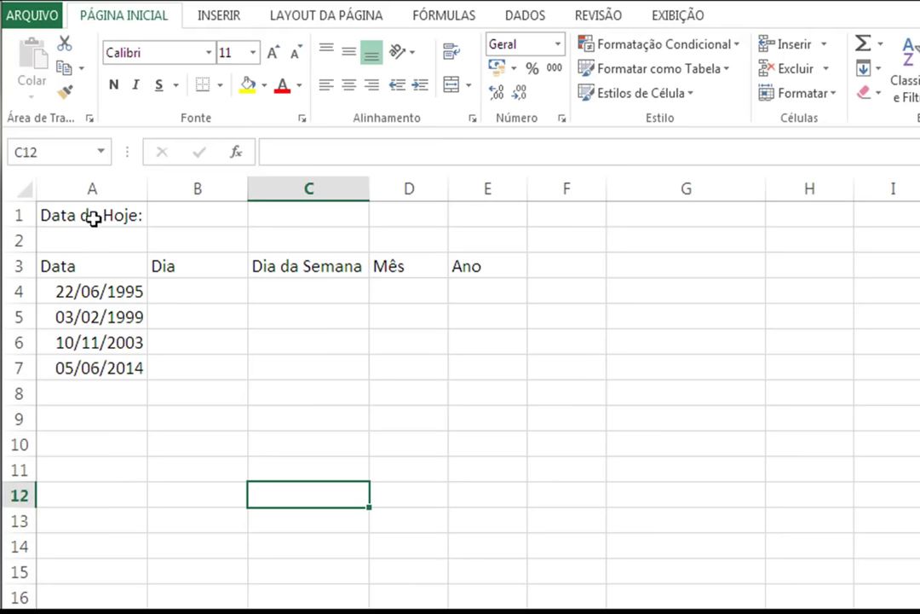
{"action": "left_click", "coordinate": [93, 218]}
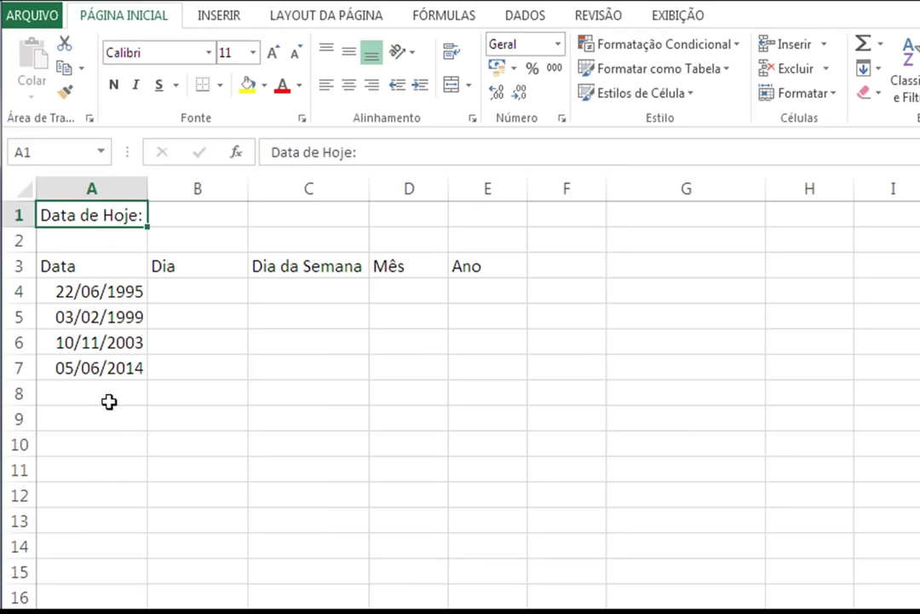
{"action": "left_click", "coordinate": [209, 213]}
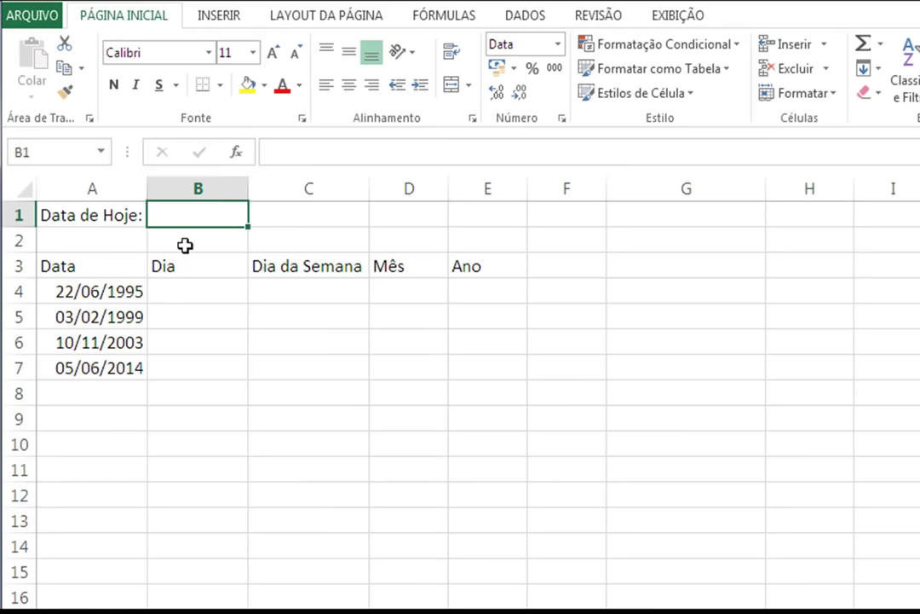
{"action": "left_click", "coordinate": [92, 269]}
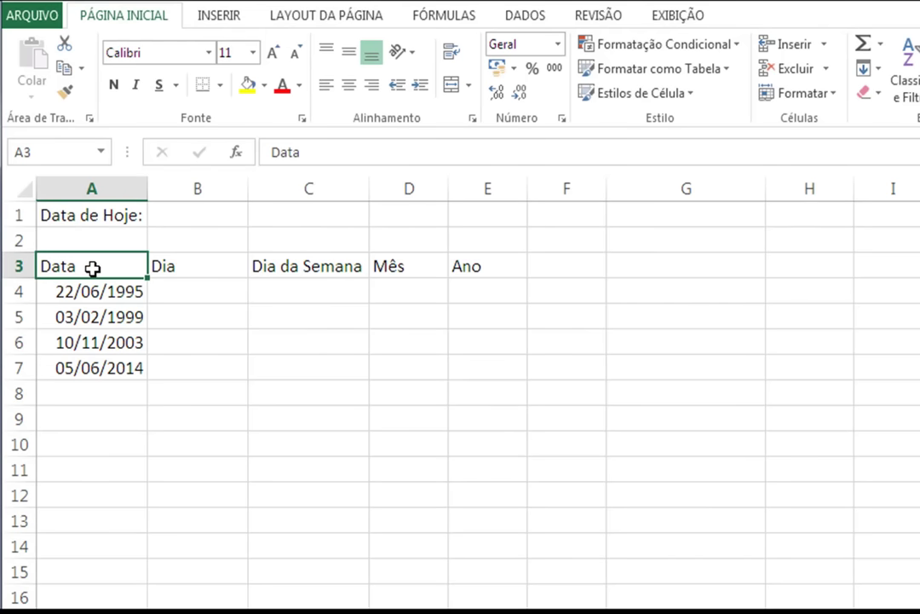
{"action": "left_click", "coordinate": [190, 267]}
{"action": "left_click", "coordinate": [298, 266]}
{"action": "left_click", "coordinate": [418, 267]}
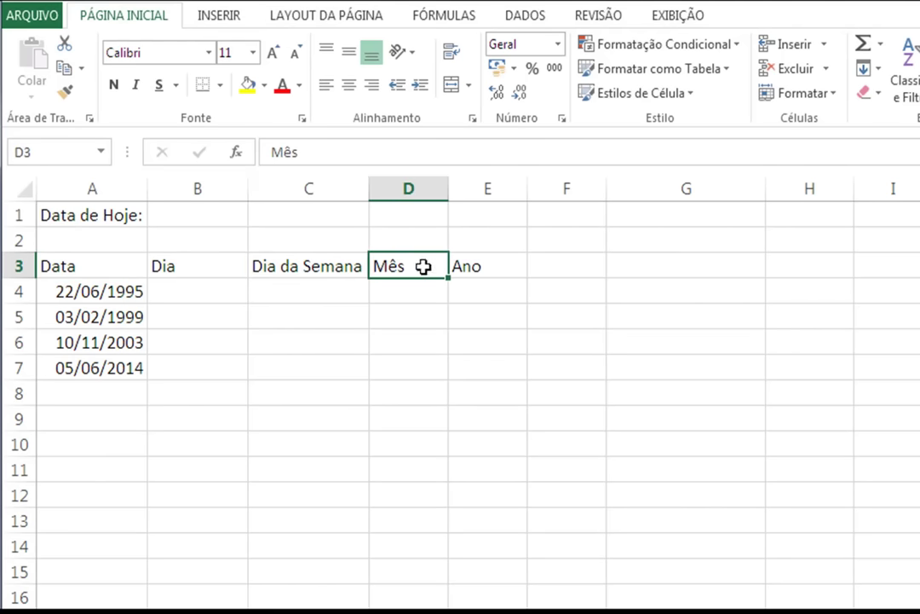
{"action": "left_click", "coordinate": [488, 272]}
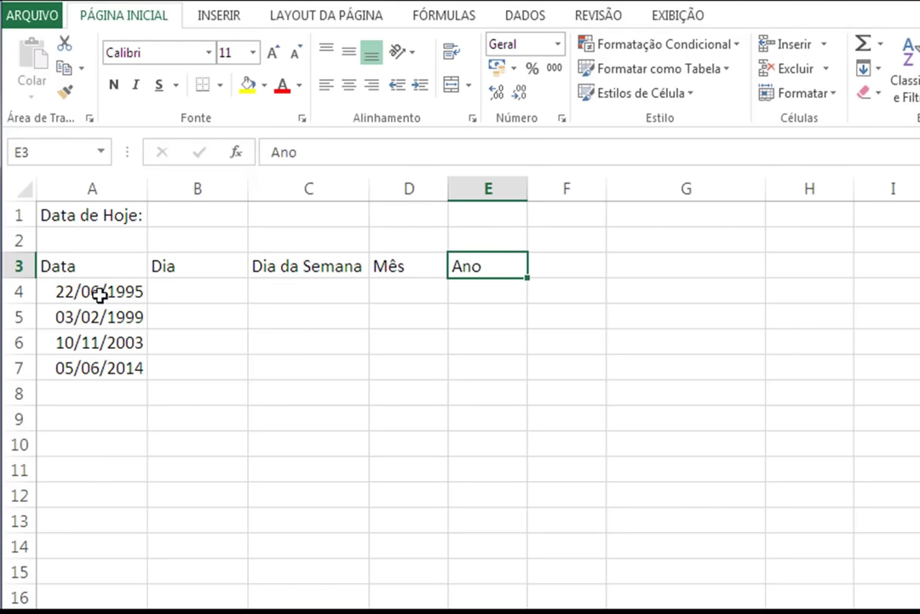
{"action": "left_click", "coordinate": [96, 291]}
{"action": "left_click_drag", "start_coordinate": [94, 291], "coordinate": [92, 370]}
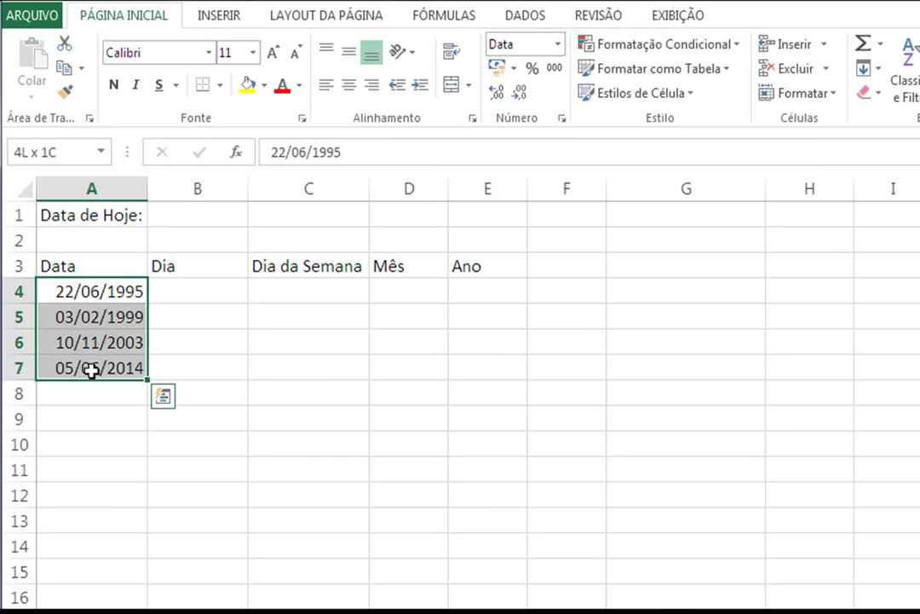
{"action": "left_click", "coordinate": [208, 296]}
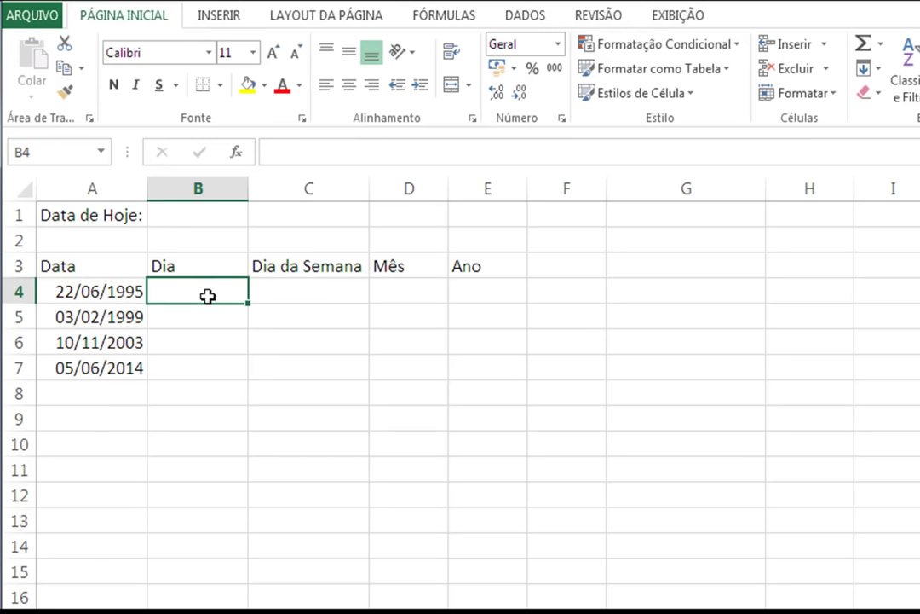
{"action": "left_click", "coordinate": [94, 292]}
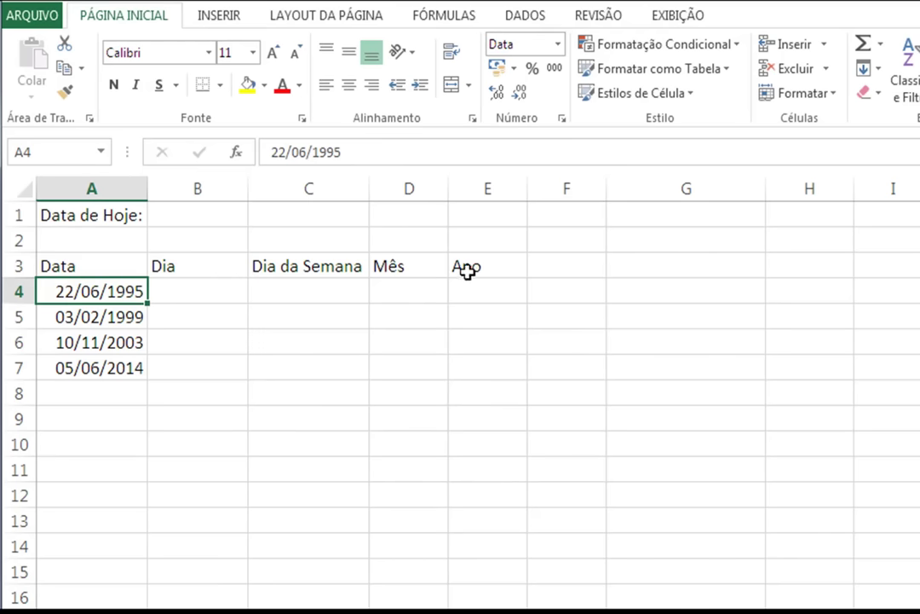
{"action": "left_click", "coordinate": [217, 299]}
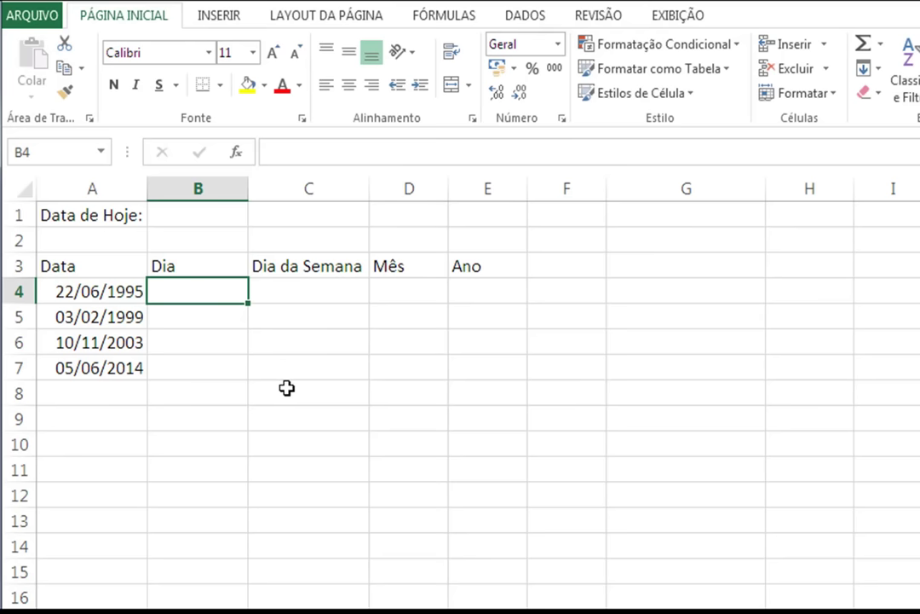
Step: Start the formula =DIA( in cell B4 under the Dia header
{"action": "type", "text": "="}
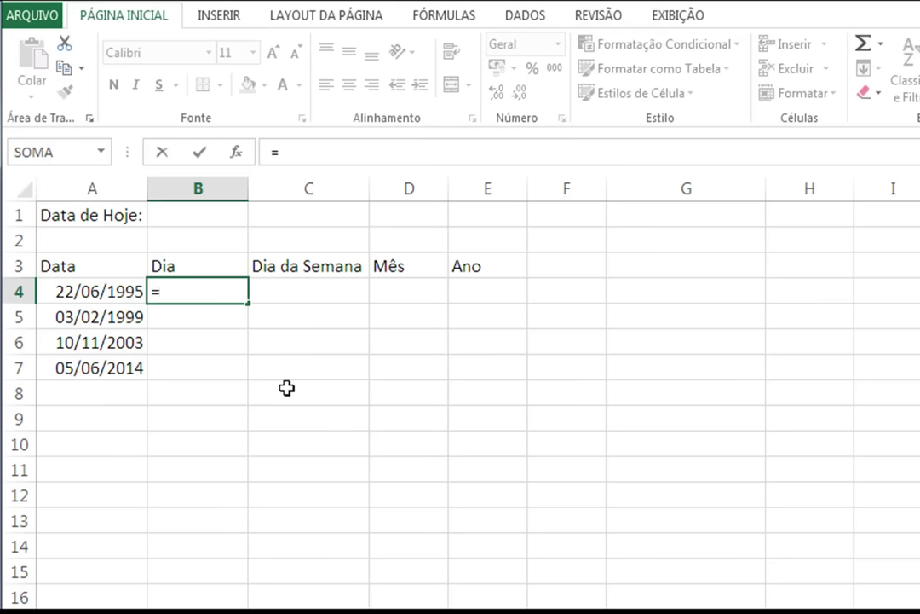
{"action": "type", "text": "di"}
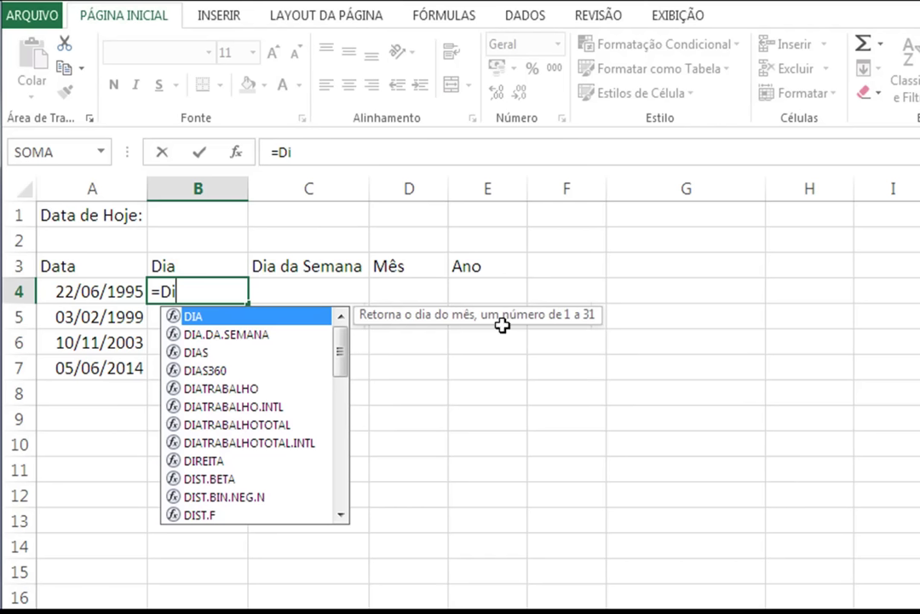
{"action": "double_click", "coordinate": [204, 316]}
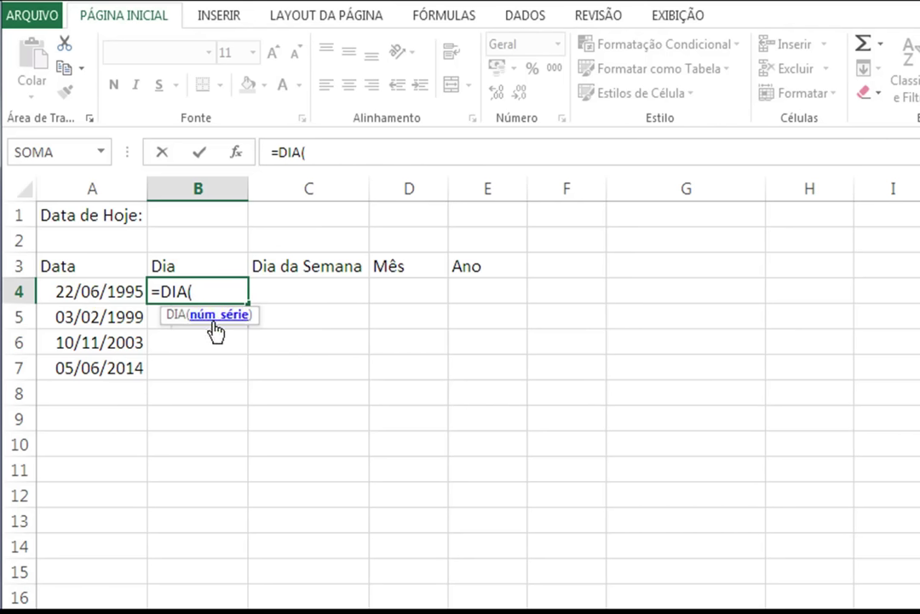
Step: Complete B4 as =DIA(A4) so it shows day 22 from 22/06/1995
{"action": "left_click", "coordinate": [91, 291]}
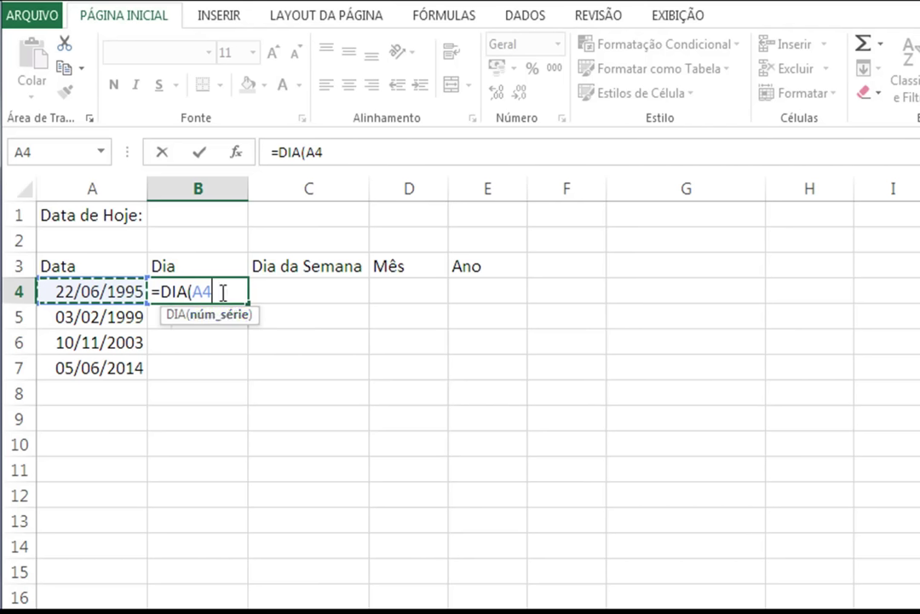
{"action": "type", "text": ")"}
{"action": "left_click", "coordinate": [223, 292]}
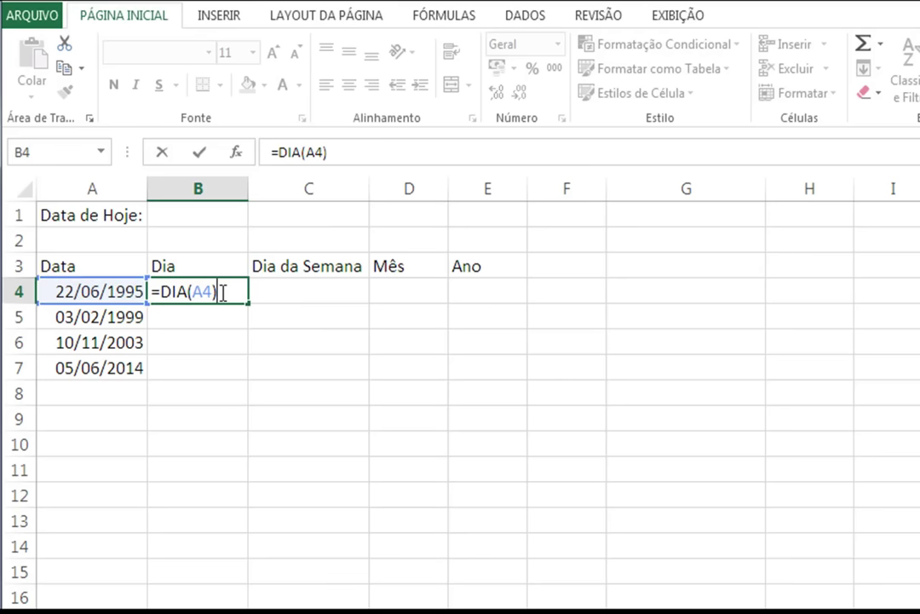
{"action": "key", "text": "Return"}
{"action": "left_click", "coordinate": [222, 292]}
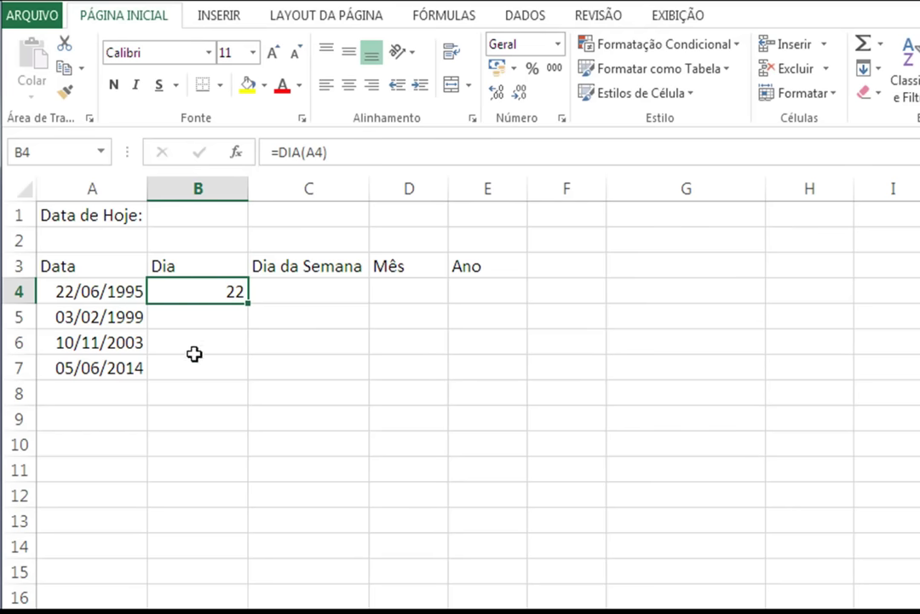
{"action": "left_click", "coordinate": [193, 445]}
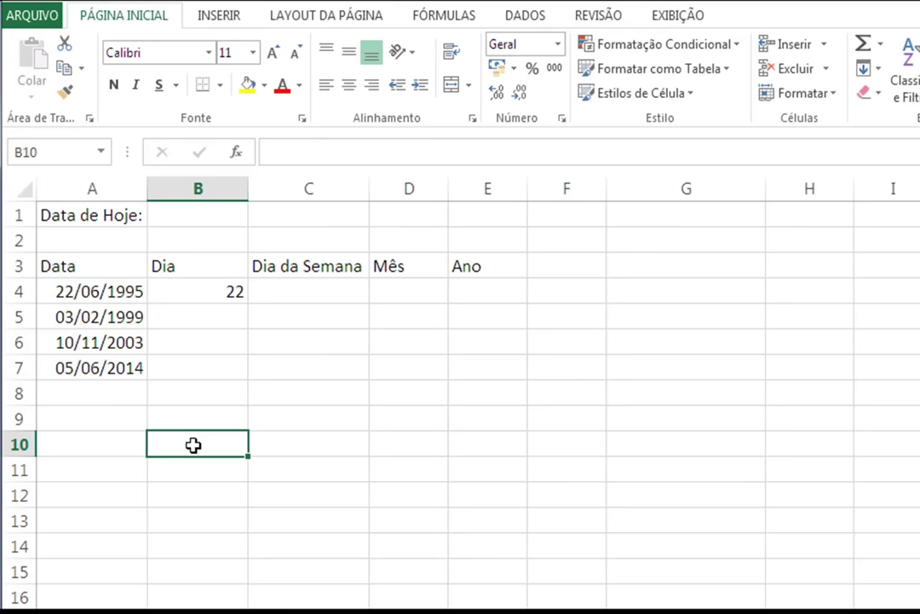
{"action": "type", "text": "="}
{"action": "left_click", "coordinate": [213, 290]}
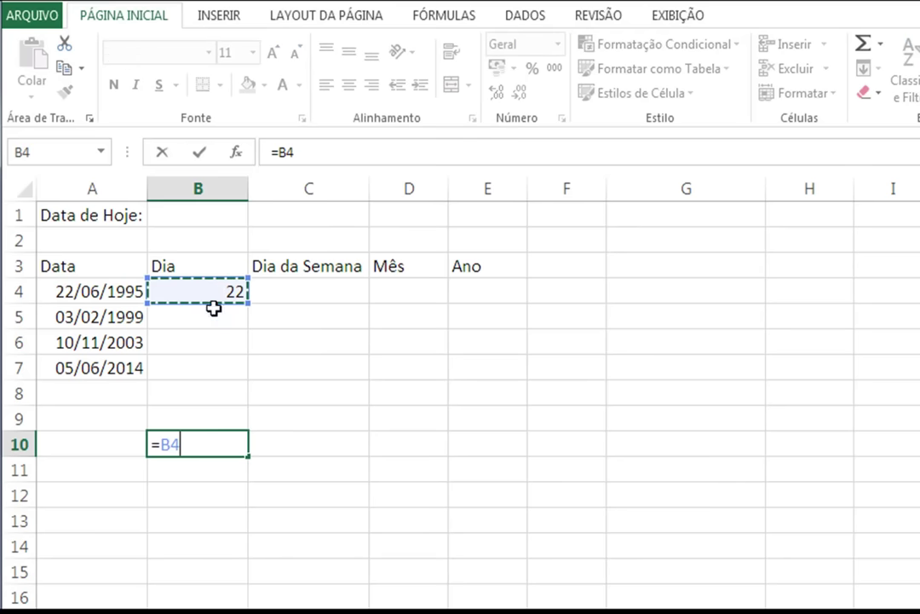
{"action": "type", "text": "*2"}
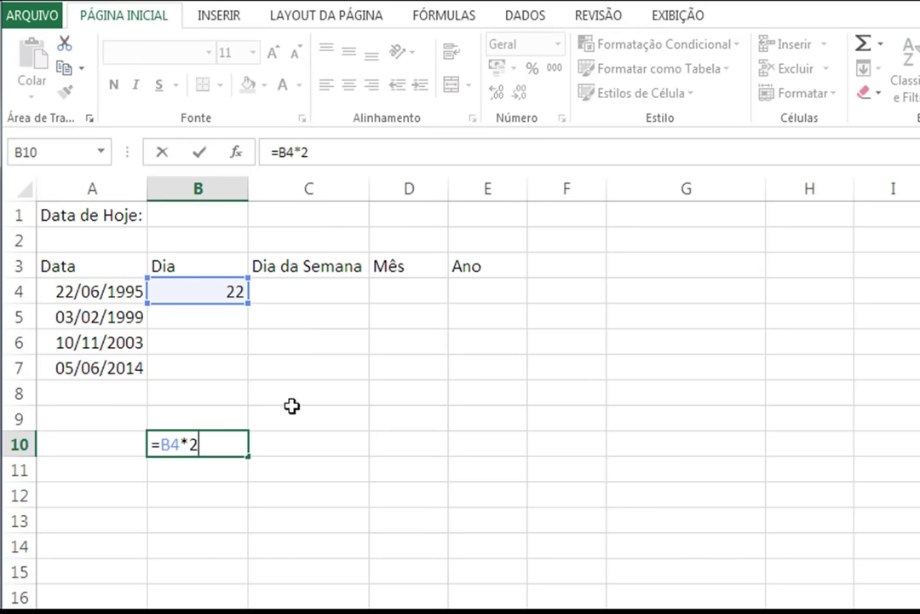
{"action": "key", "text": "Return"}
{"action": "left_click", "coordinate": [231, 446]}
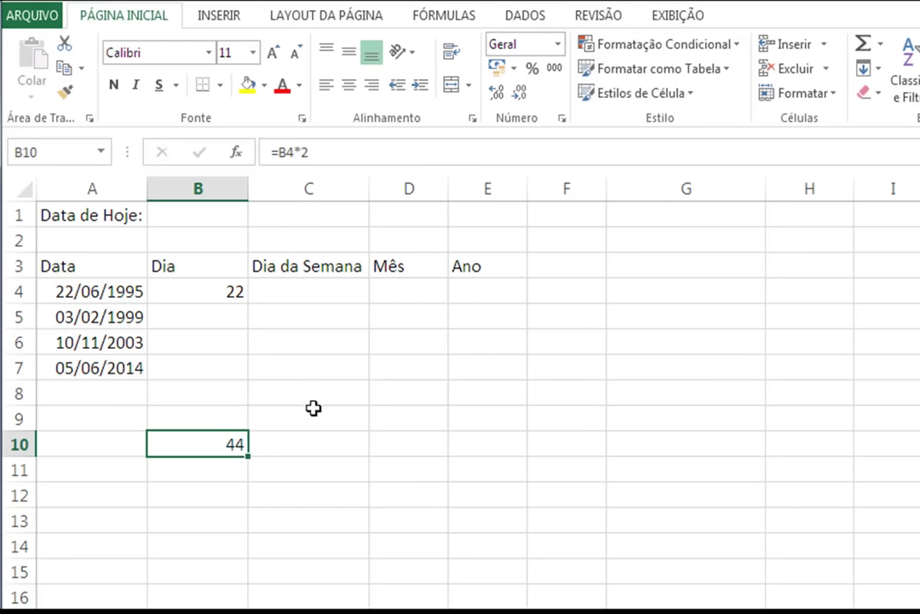
{"action": "key", "text": "Delete"}
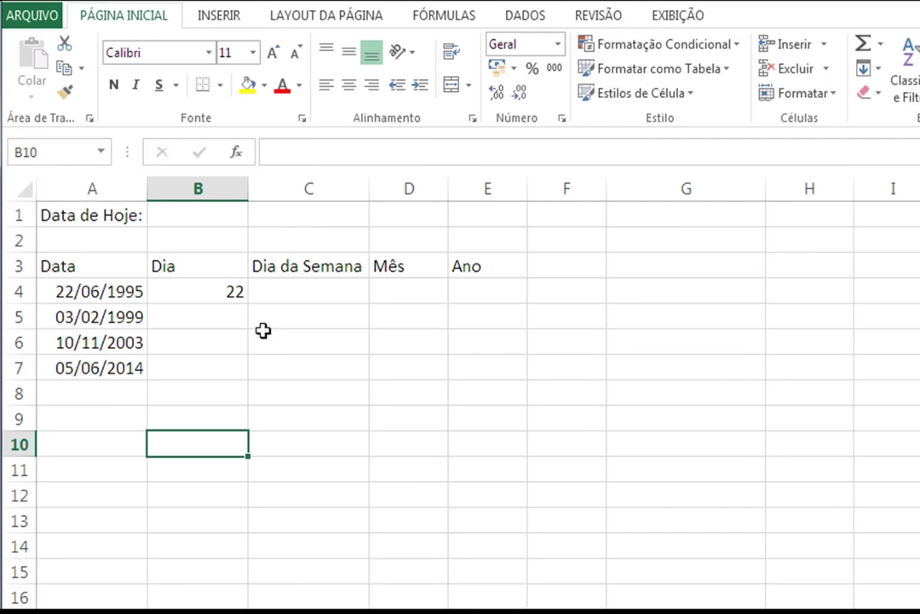
Step: Copy B4's DIA formula down to B7 and check the days 22, 3, 10, 5 against their dates
{"action": "left_click", "coordinate": [232, 293]}
{"action": "left_click_drag", "start_coordinate": [248, 307], "coordinate": [246, 382]}
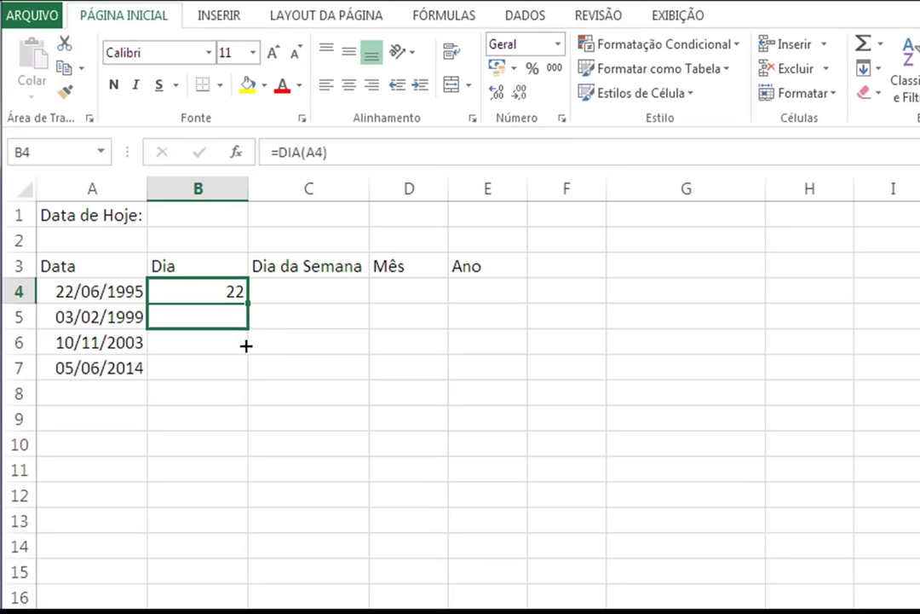
{"action": "left_click", "coordinate": [220, 484]}
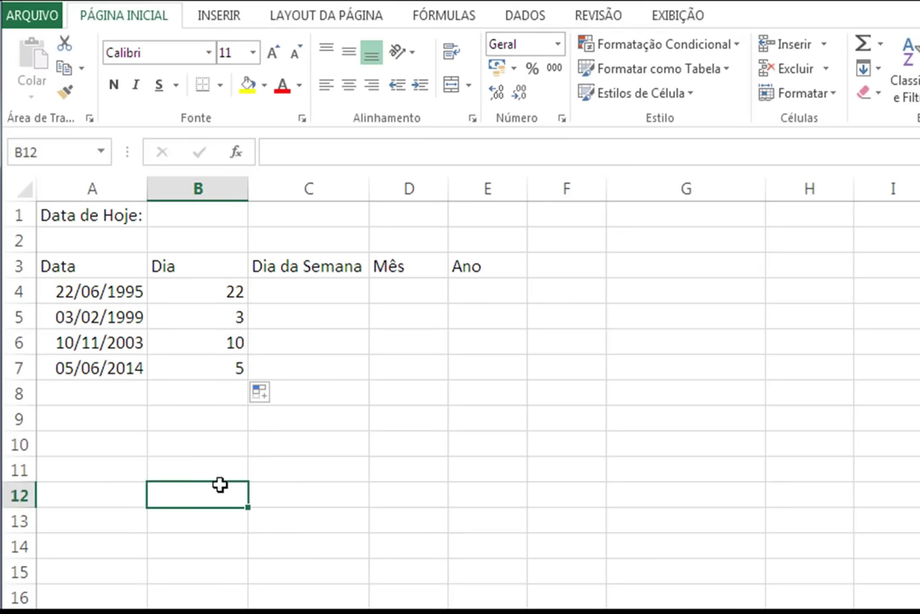
{"action": "left_click", "coordinate": [214, 318]}
{"action": "left_click", "coordinate": [78, 320]}
{"action": "left_click", "coordinate": [175, 343]}
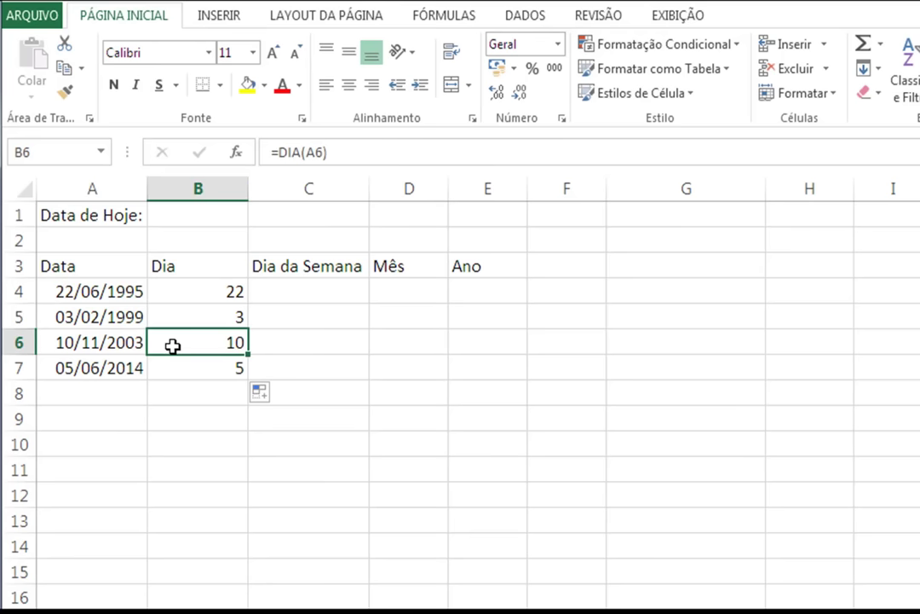
{"action": "left_click", "coordinate": [109, 343]}
{"action": "left_click", "coordinate": [185, 367]}
{"action": "left_click", "coordinate": [126, 369]}
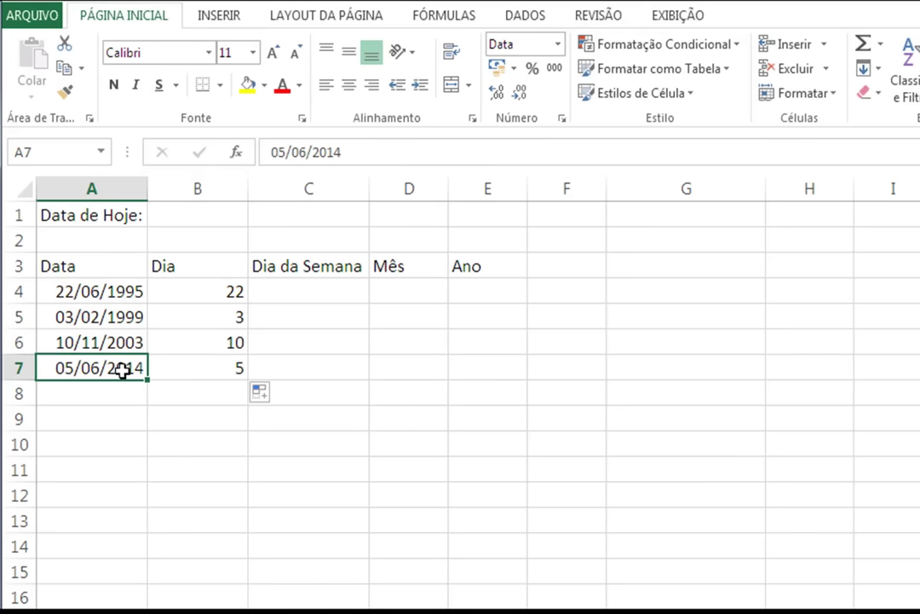
{"action": "left_click", "coordinate": [318, 291]}
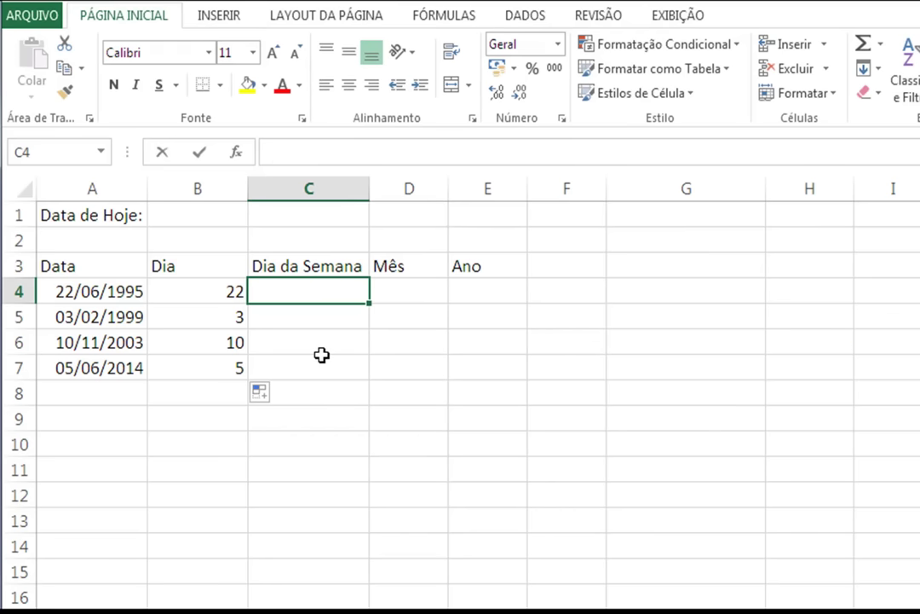
Step: Start the weekday formula =DIA.DA.SEMANA( in cell C4 under Dia da Semana
{"action": "type", "text": "=Dia"}
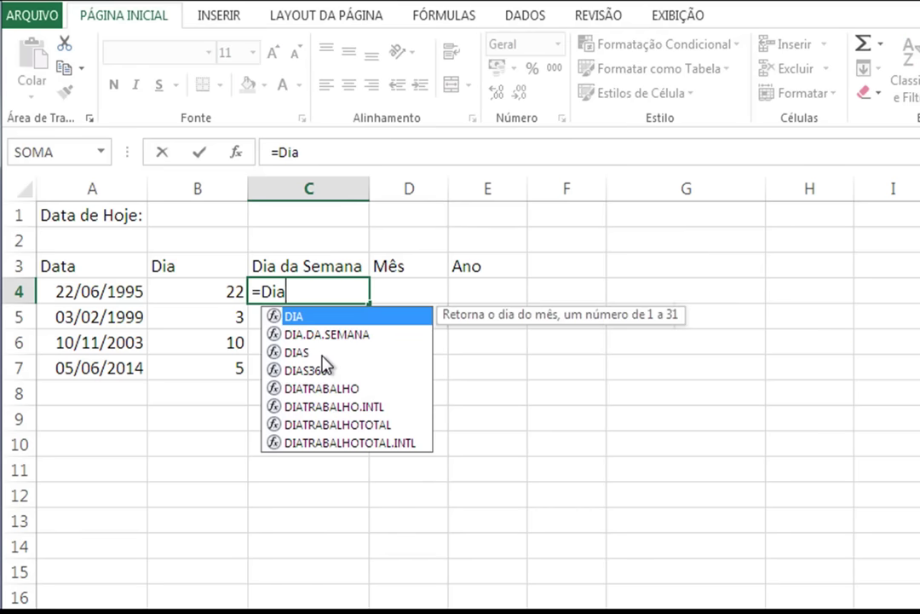
{"action": "left_click", "coordinate": [326, 334]}
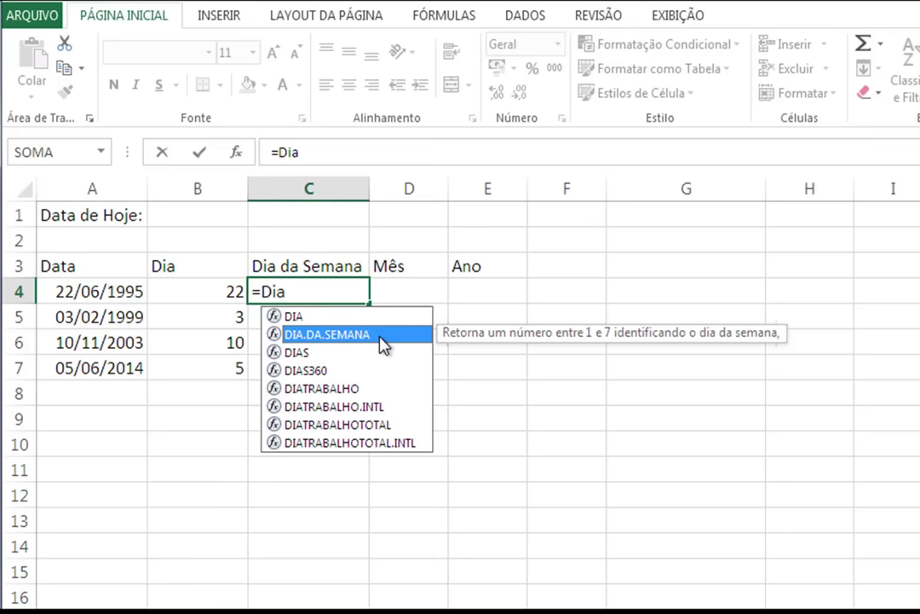
{"action": "double_click", "coordinate": [373, 334]}
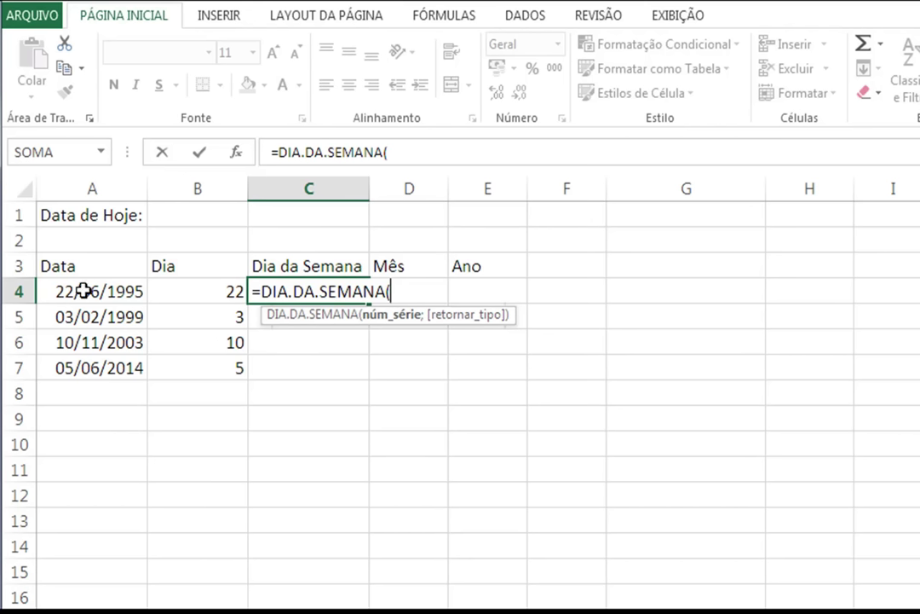
Step: Complete C4 as =DIA.DA.SEMANA(A4;1), counting Sunday as 1, and confirm it
{"action": "left_click", "coordinate": [83, 290]}
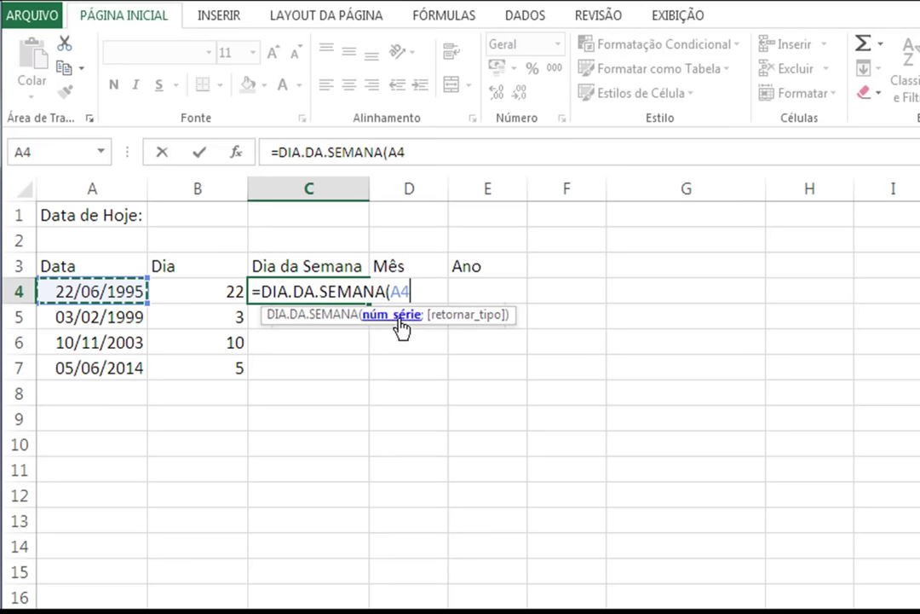
{"action": "type", "text": ";"}
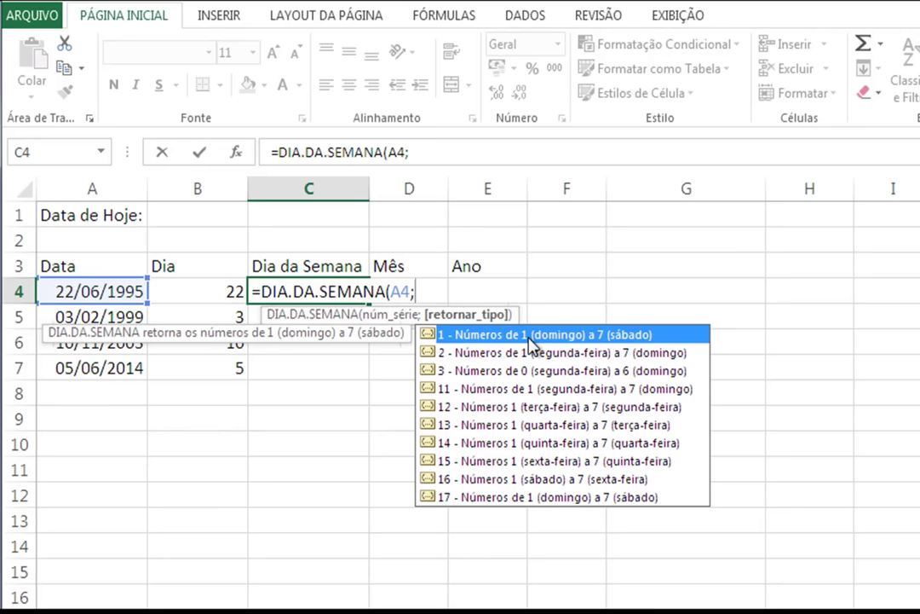
{"action": "type", "text": "1"}
{"action": "type", "text": ")"}
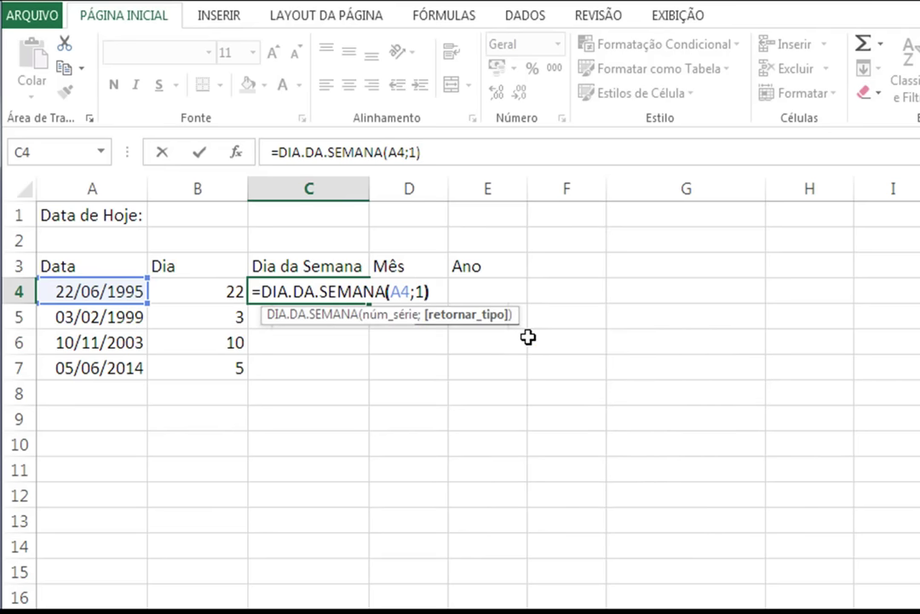
{"action": "key", "text": "Return"}
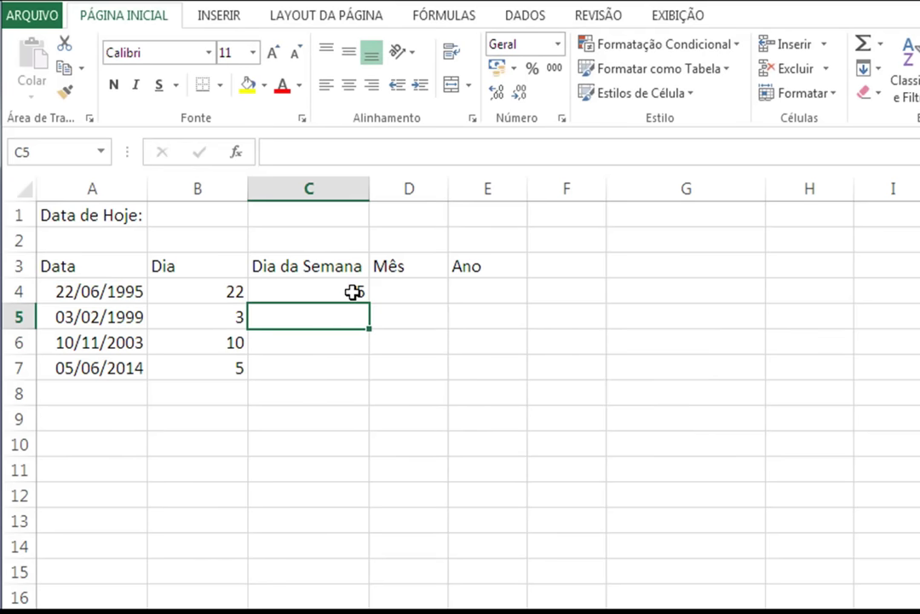
{"action": "left_click", "coordinate": [356, 292]}
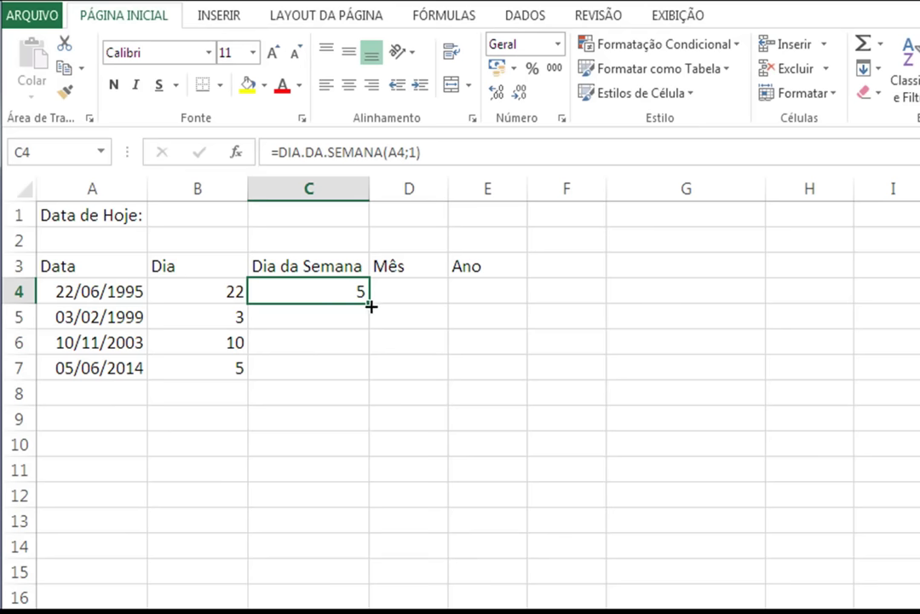
Step: Copy the weekday formula from C4 down to C7, giving 5, 4, 2, 5
{"action": "left_click_drag", "start_coordinate": [371, 306], "coordinate": [367, 377]}
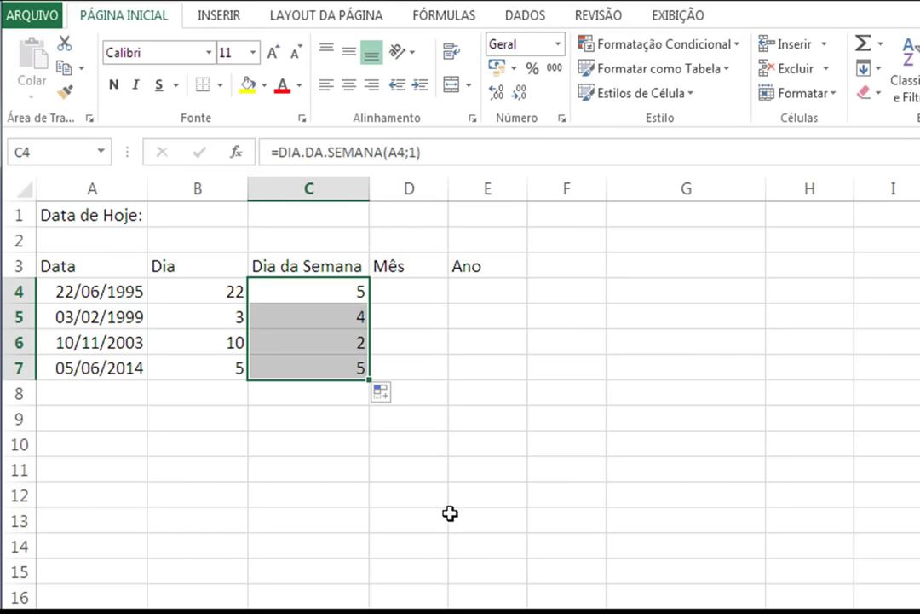
{"action": "left_click", "coordinate": [341, 316]}
{"action": "left_click", "coordinate": [335, 345]}
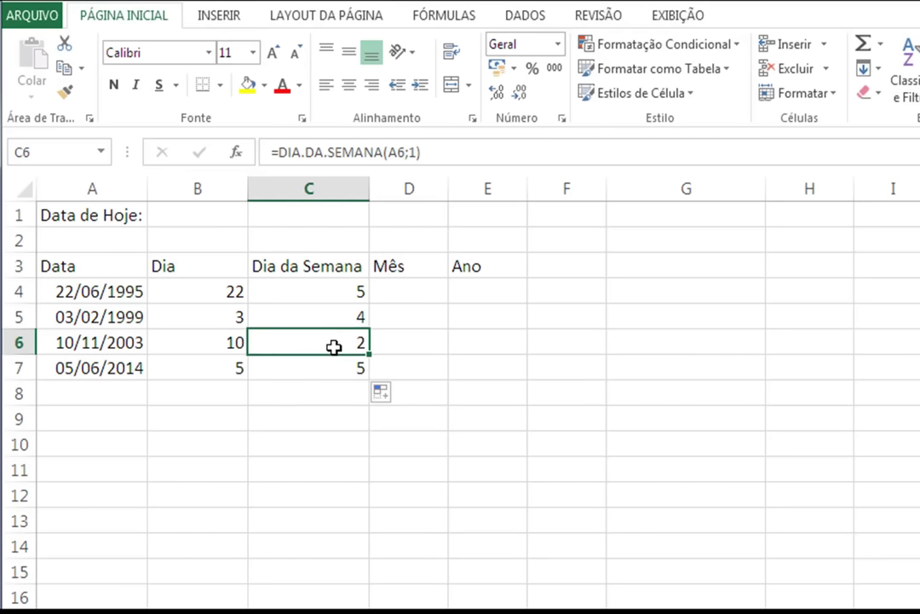
{"action": "left_click", "coordinate": [333, 369]}
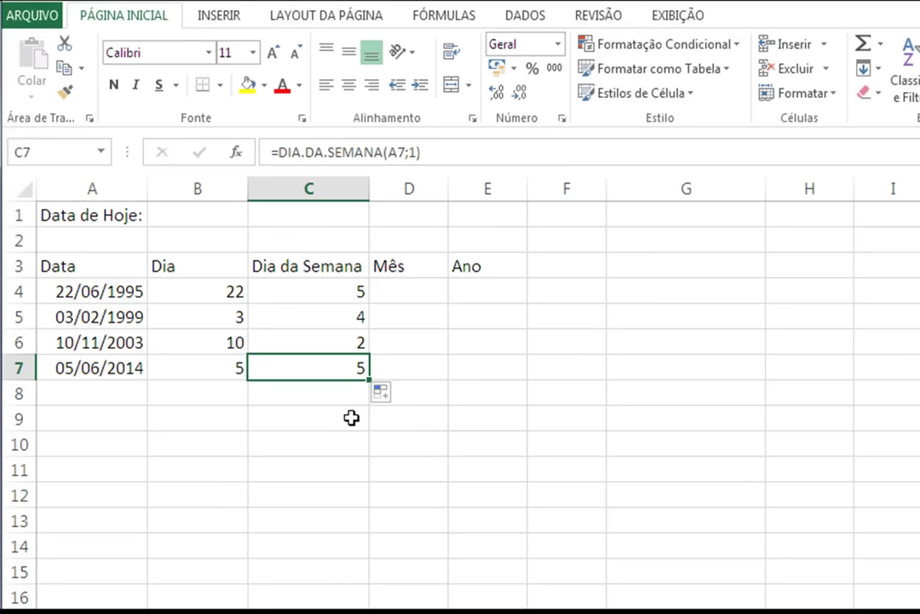
Step: Enter =MÊS(A4) in D4 and fill it down to D7, showing 6, 2, 11, 6
{"action": "left_click", "coordinate": [420, 296]}
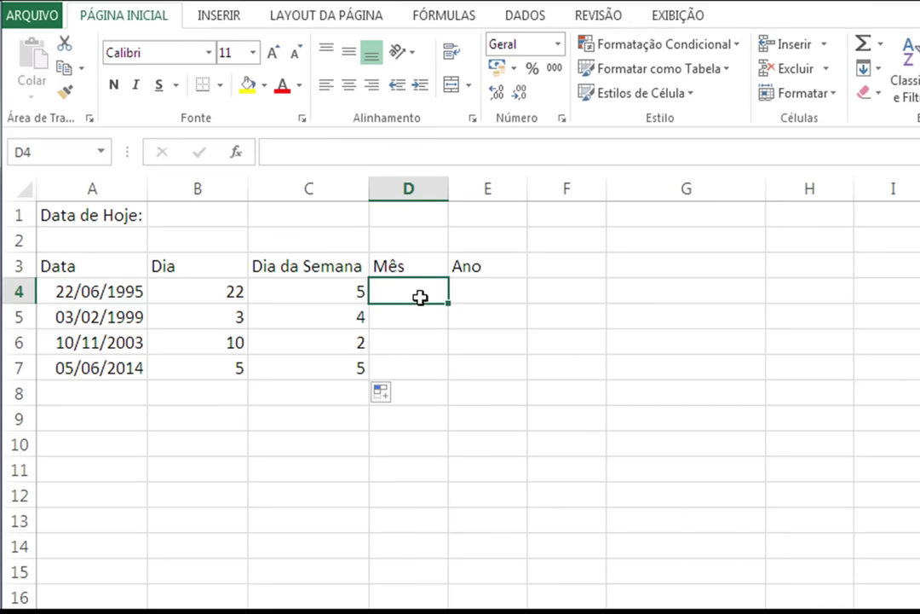
{"action": "type", "text": "=M"}
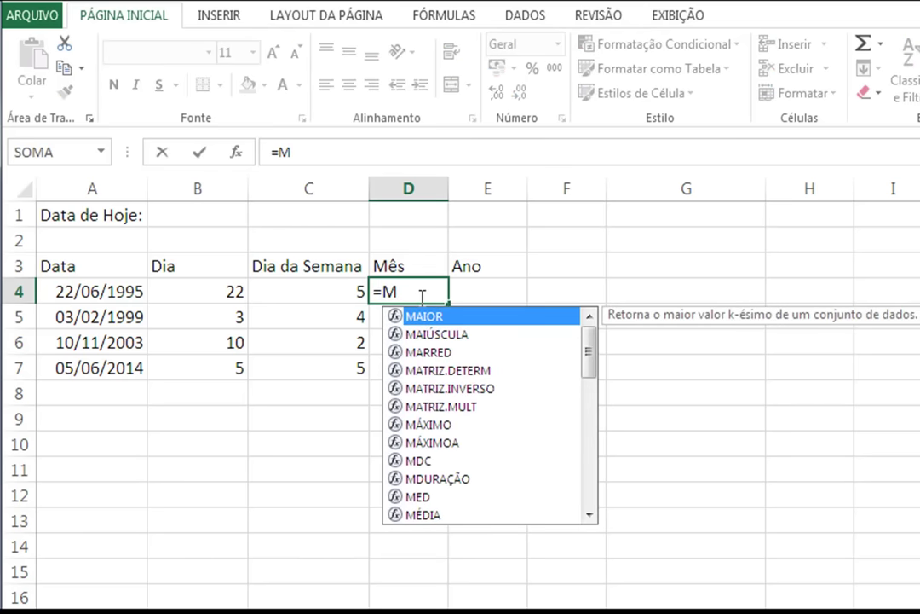
{"action": "type", "text": "ê"}
{"action": "double_click", "coordinate": [434, 320]}
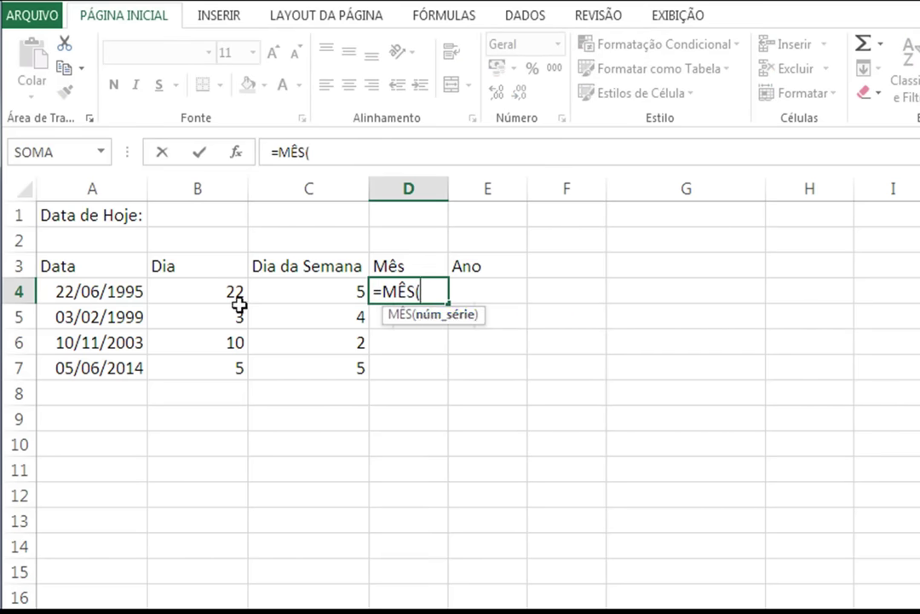
{"action": "left_click", "coordinate": [105, 292]}
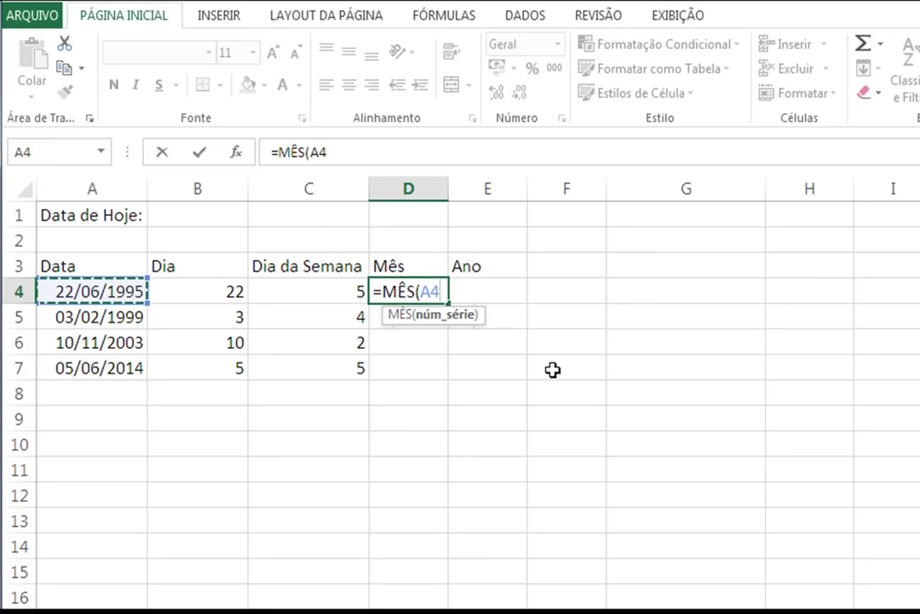
{"action": "type", "text": ")"}
{"action": "key", "text": "Return"}
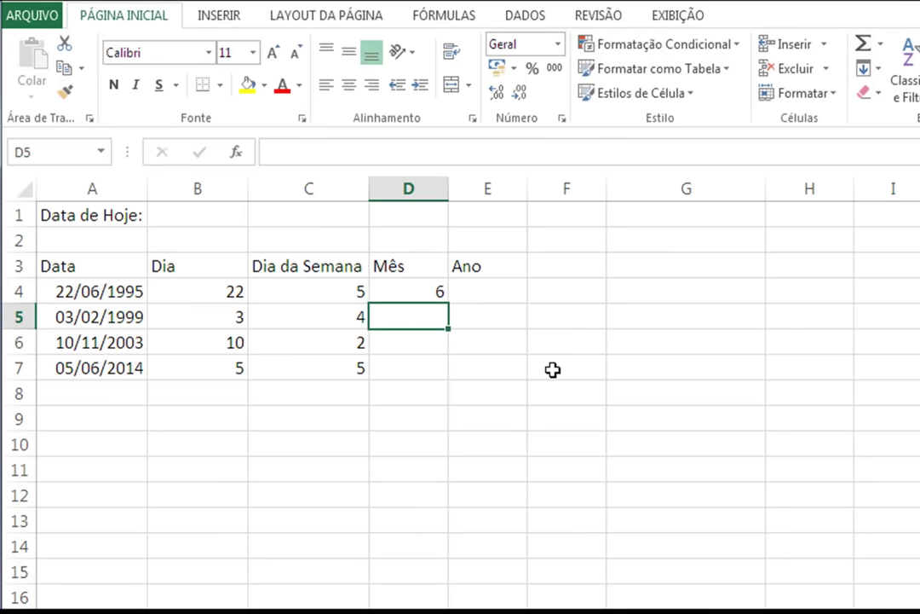
{"action": "left_click", "coordinate": [426, 292]}
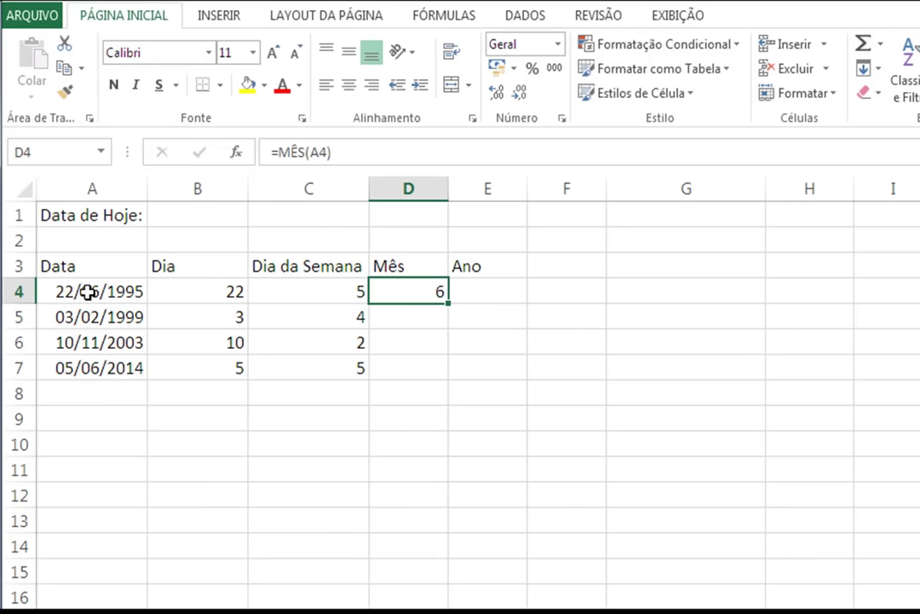
{"action": "left_click_drag", "start_coordinate": [448, 305], "coordinate": [453, 383]}
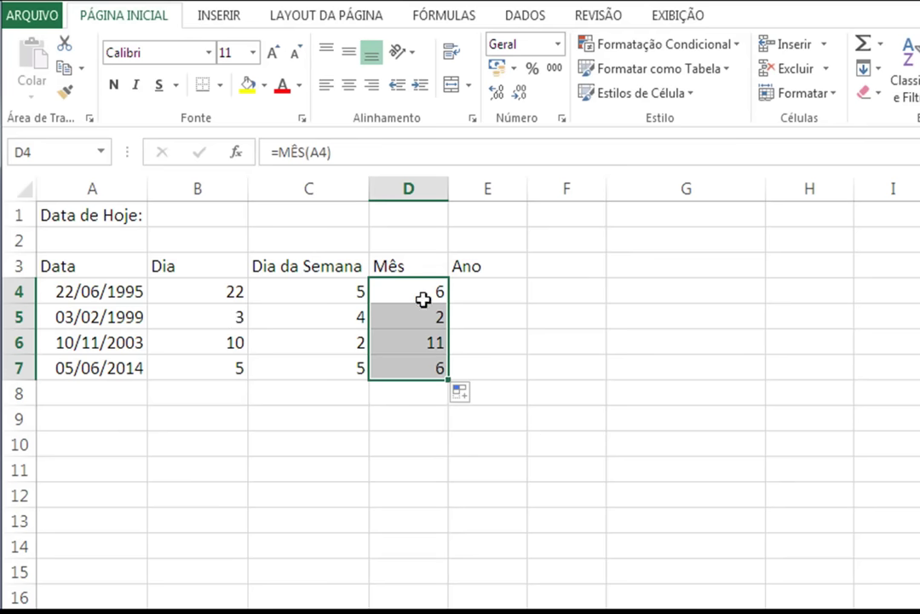
Step: Enter =ANO(A4) in E4 and fill it to E7, showing 1995, 1999, 2003, 2014
{"action": "left_click", "coordinate": [516, 291]}
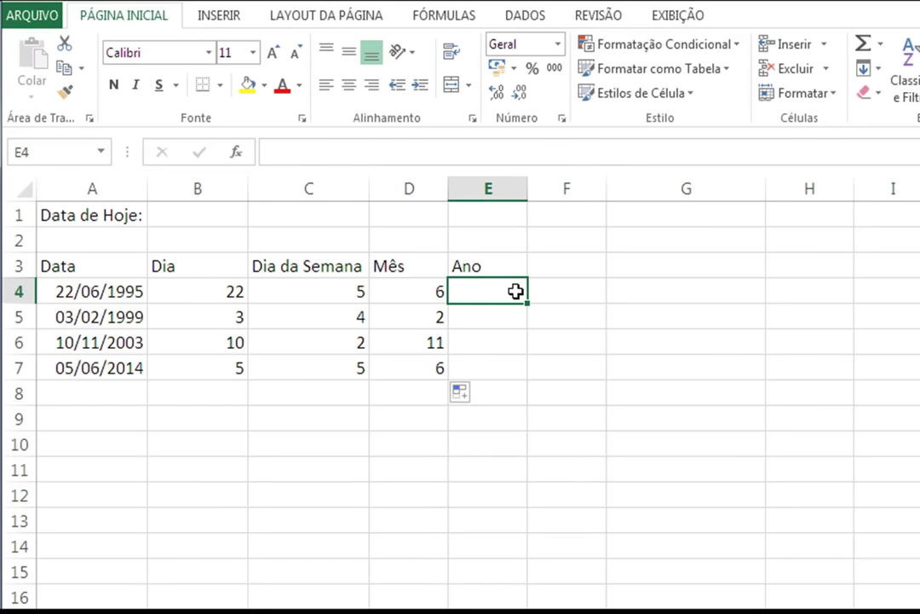
{"action": "type", "text": "=Ano"}
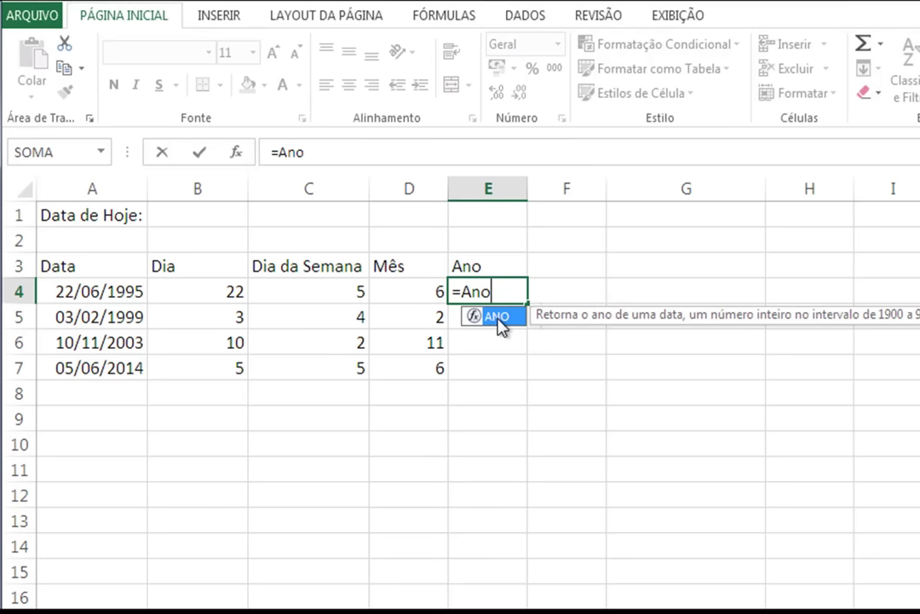
{"action": "double_click", "coordinate": [497, 317]}
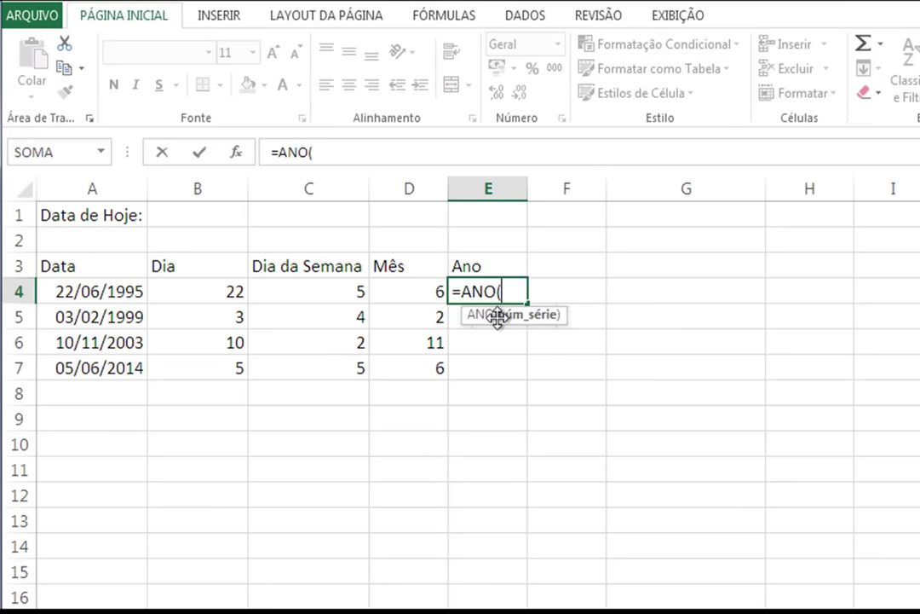
{"action": "left_click", "coordinate": [115, 293]}
{"action": "type", "text": ")"}
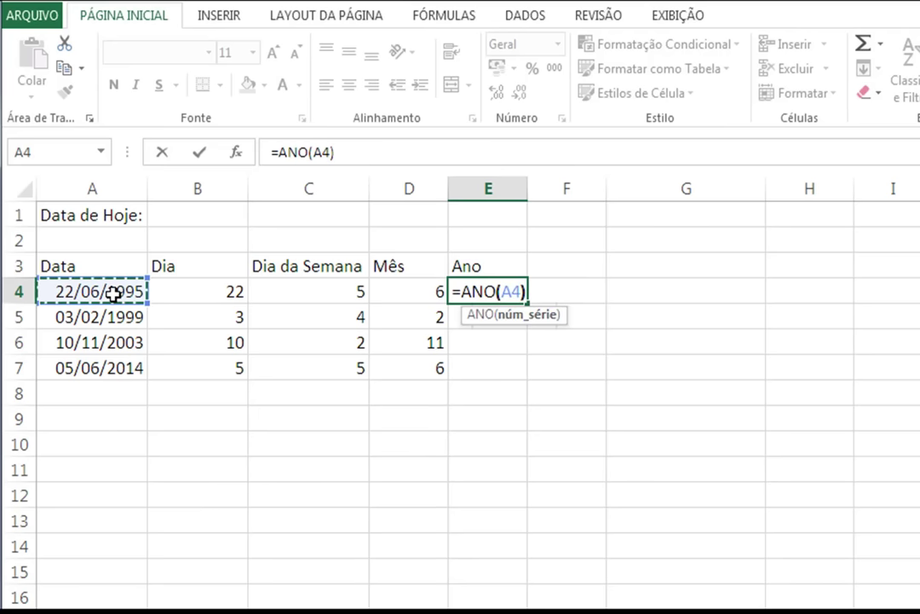
{"action": "key", "text": "Return"}
{"action": "left_click", "coordinate": [499, 291]}
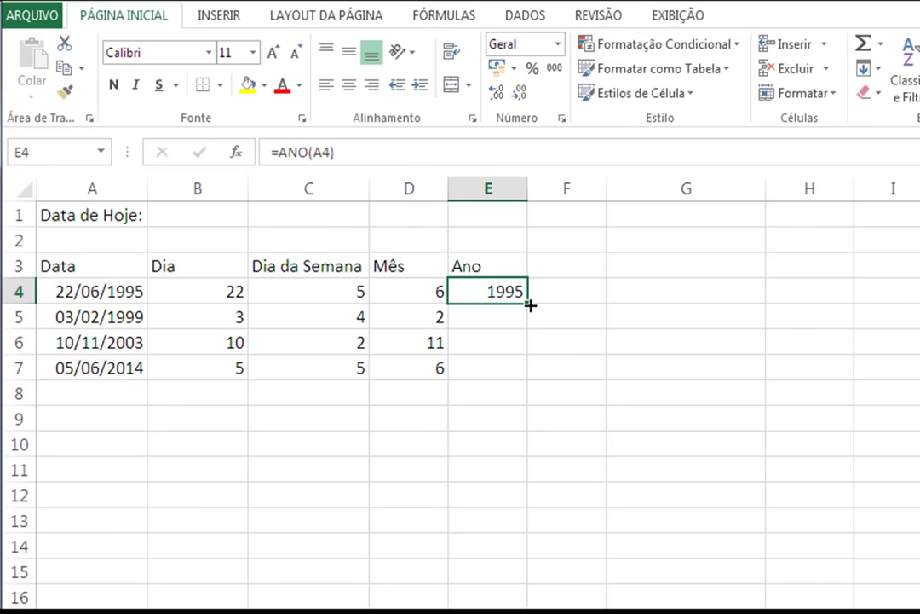
{"action": "left_click_drag", "start_coordinate": [527, 303], "coordinate": [528, 368]}
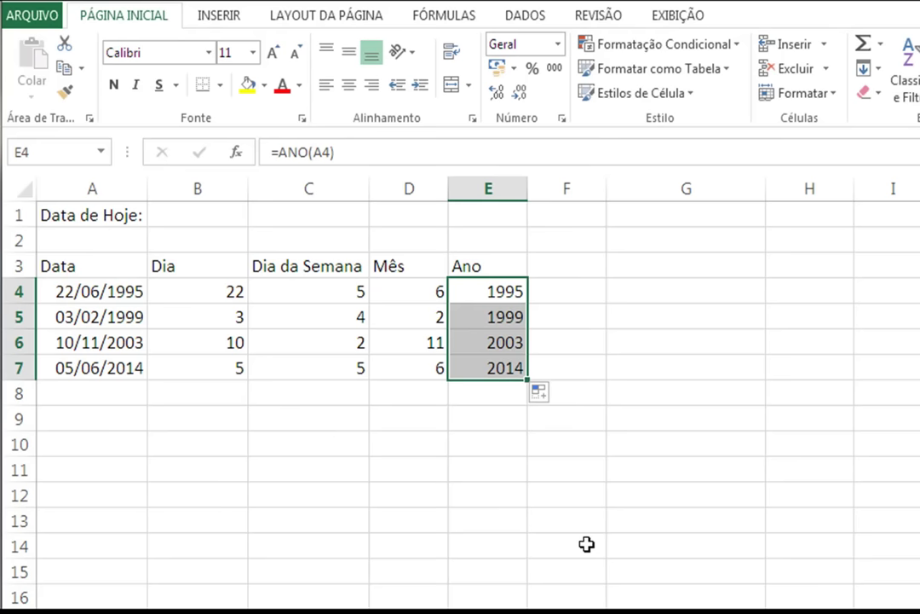
Step: Put =HOJE() in B1 beside Data de Hoje:, displaying 11/06/2015
{"action": "left_click", "coordinate": [181, 216]}
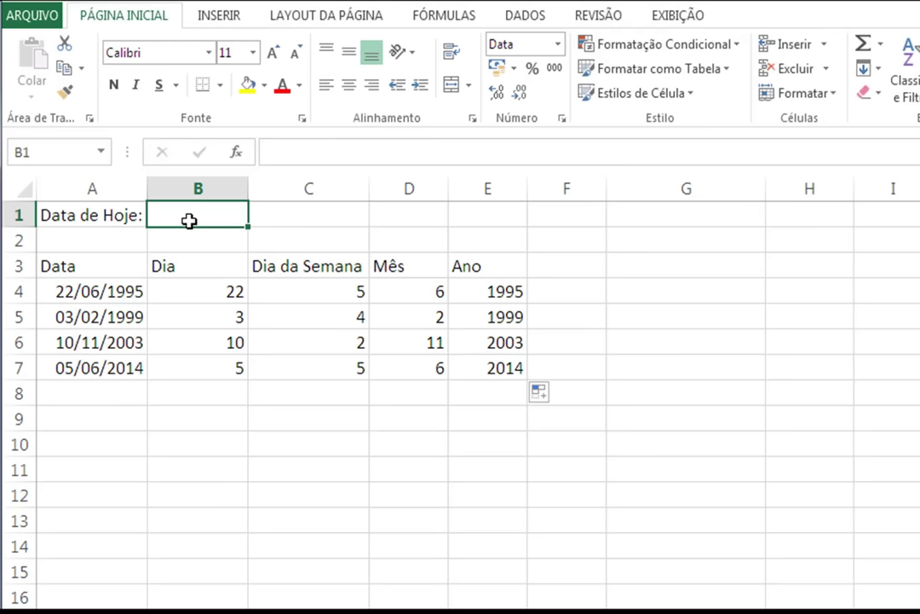
{"action": "type", "text": "=Hoj"}
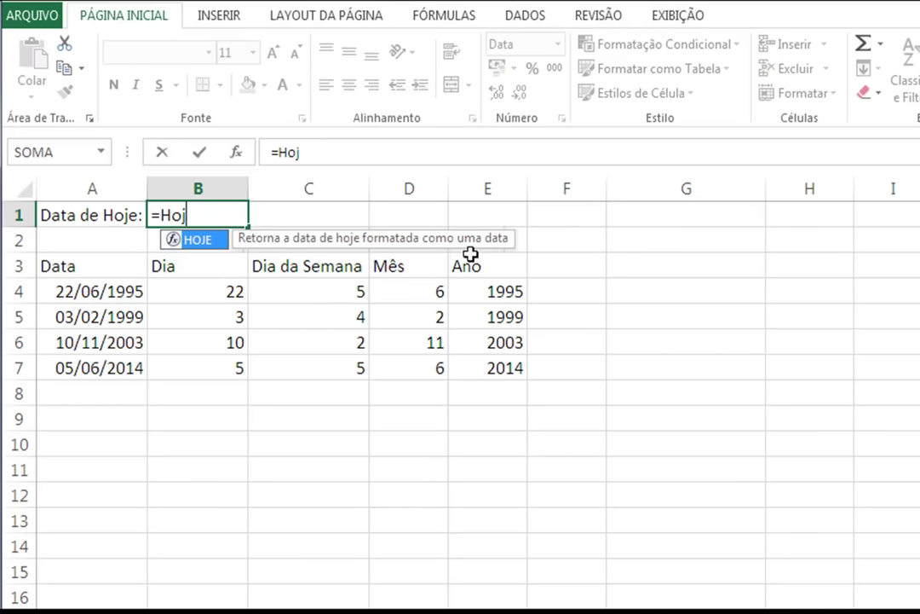
{"action": "key", "text": "Return"}
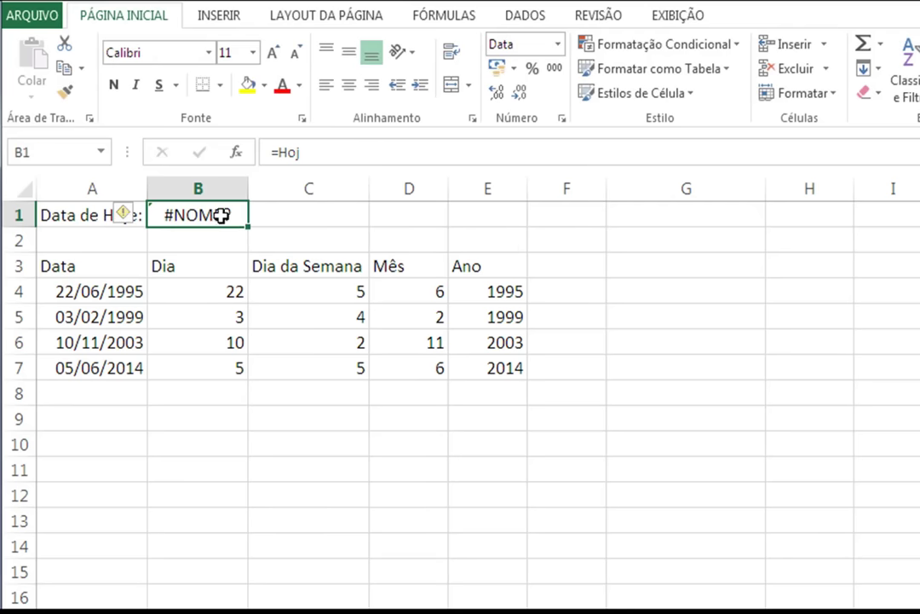
{"action": "type", "text": "=Hoj"}
{"action": "double_click", "coordinate": [205, 241]}
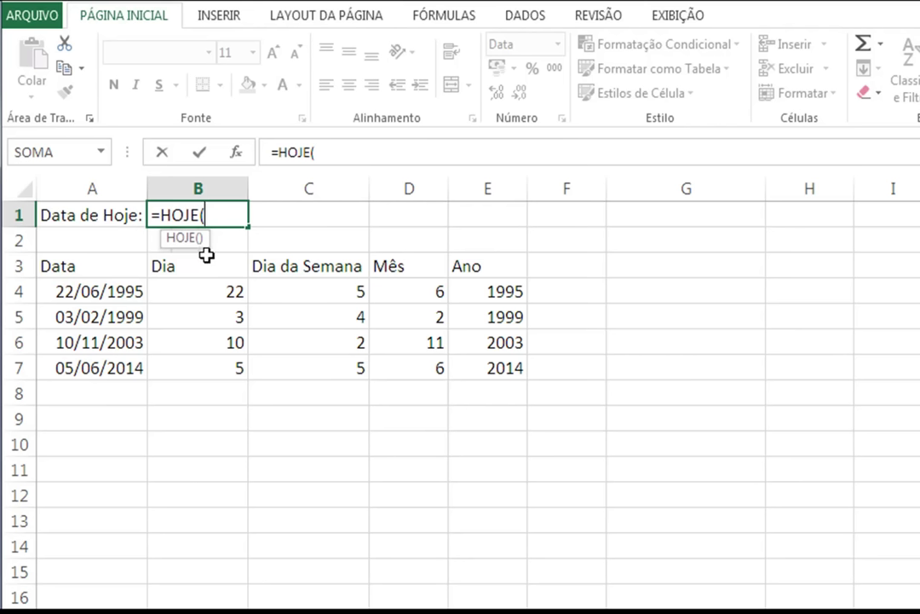
{"action": "type", "text": ")"}
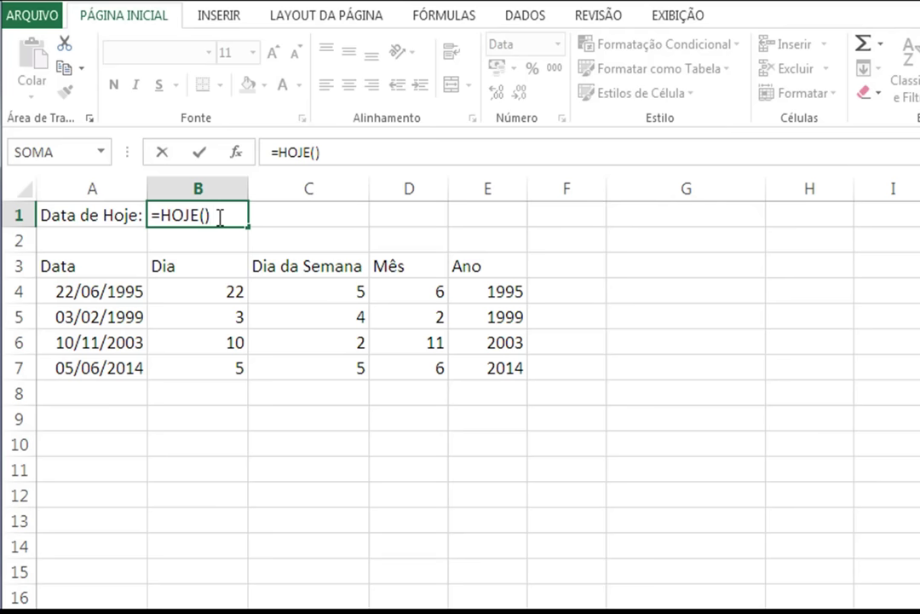
{"action": "key", "text": "Return"}
{"action": "left_click", "coordinate": [219, 216]}
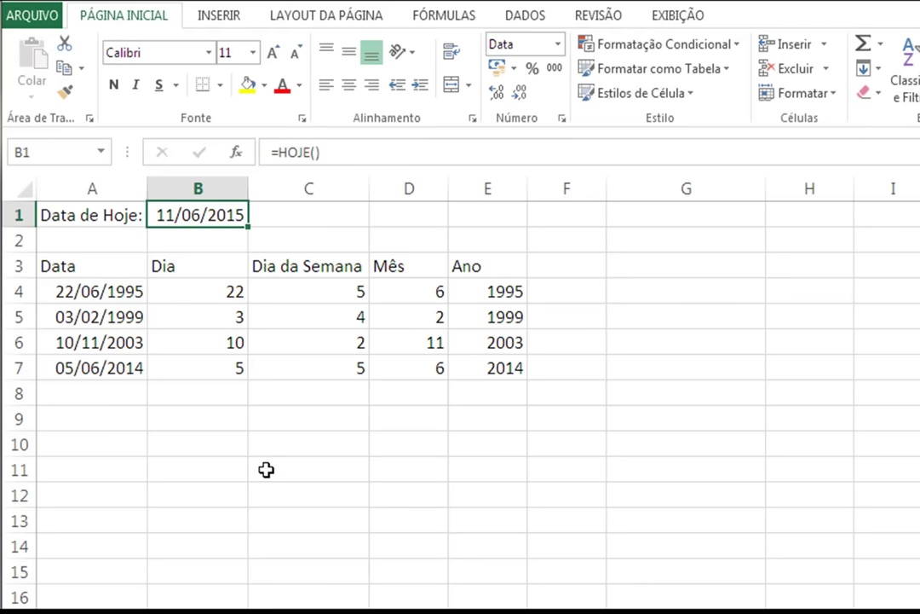
Step: Type the label 'Dias Decorridos:' into cell A11
{"action": "left_click", "coordinate": [275, 473]}
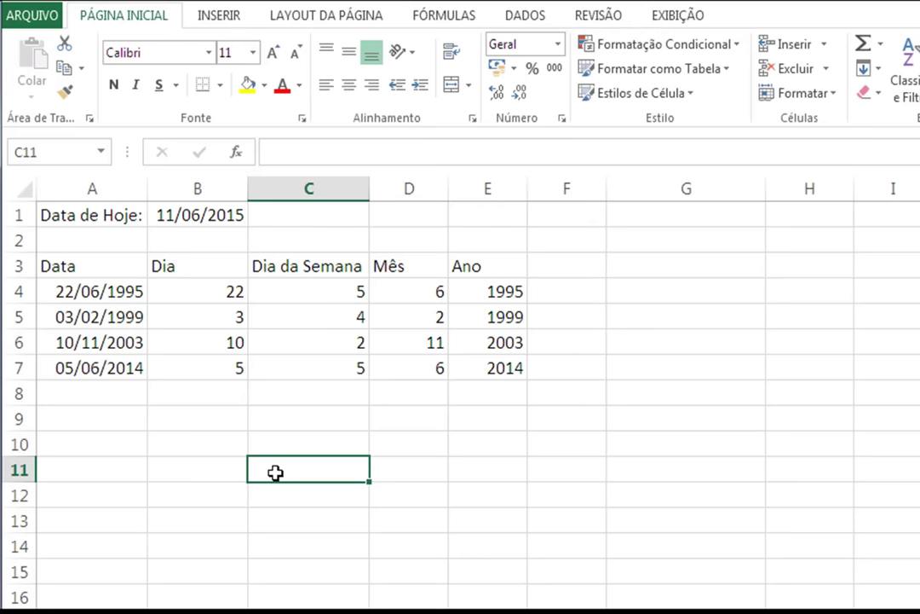
{"action": "left_click", "coordinate": [117, 473]}
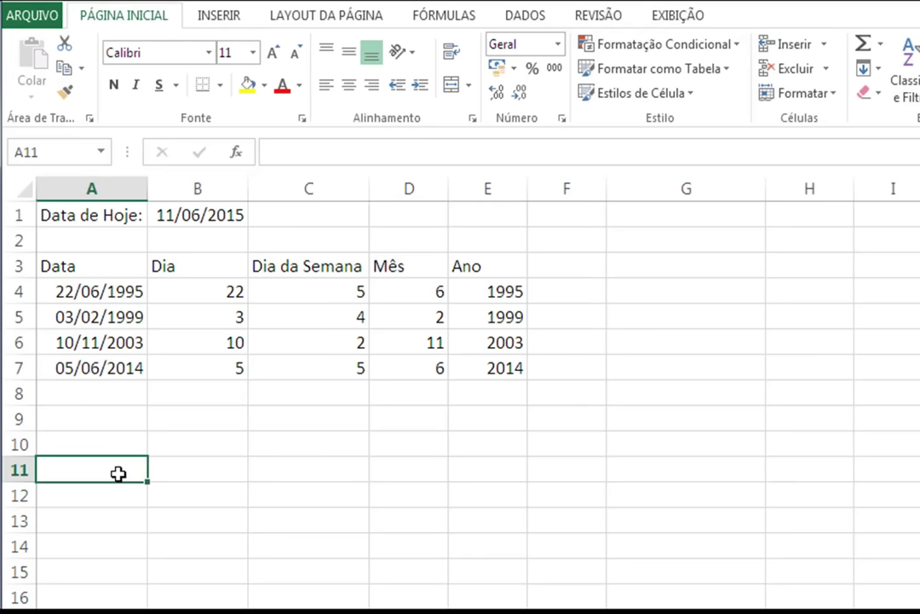
{"action": "type", "text": "Dias Decorridos:"}
{"action": "key", "text": "Return"}
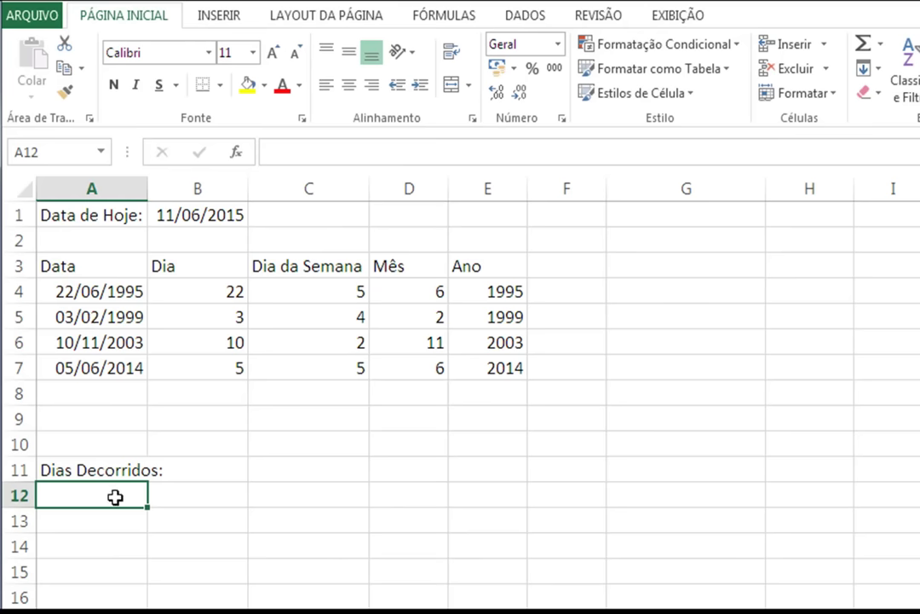
Step: Enter =DIAS(A6;A5) in A12 to show 1741 days elapsed, then recheck the formula
{"action": "type", "text": "="}
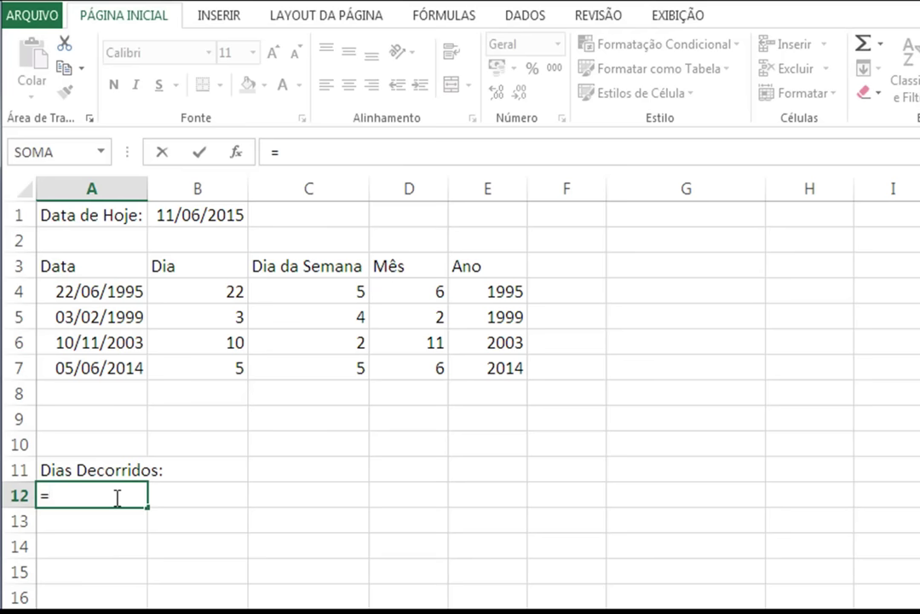
{"action": "type", "text": "Dias"}
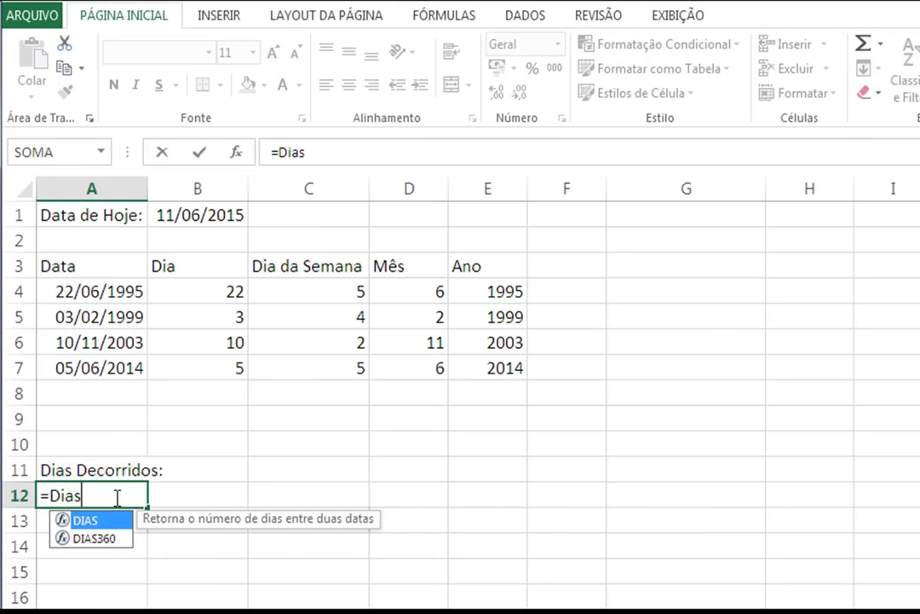
{"action": "double_click", "coordinate": [116, 521]}
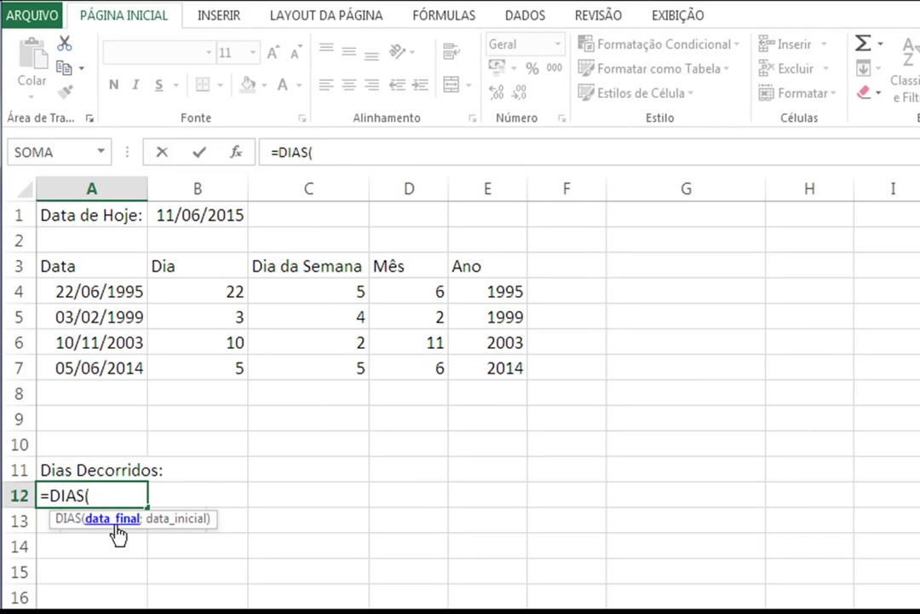
{"action": "left_click", "coordinate": [64, 345]}
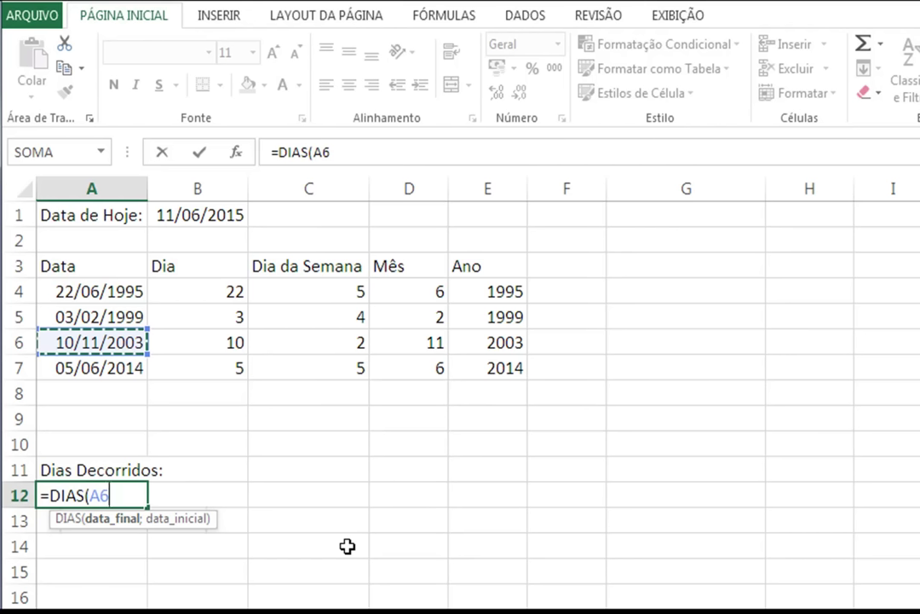
{"action": "type", "text": ";"}
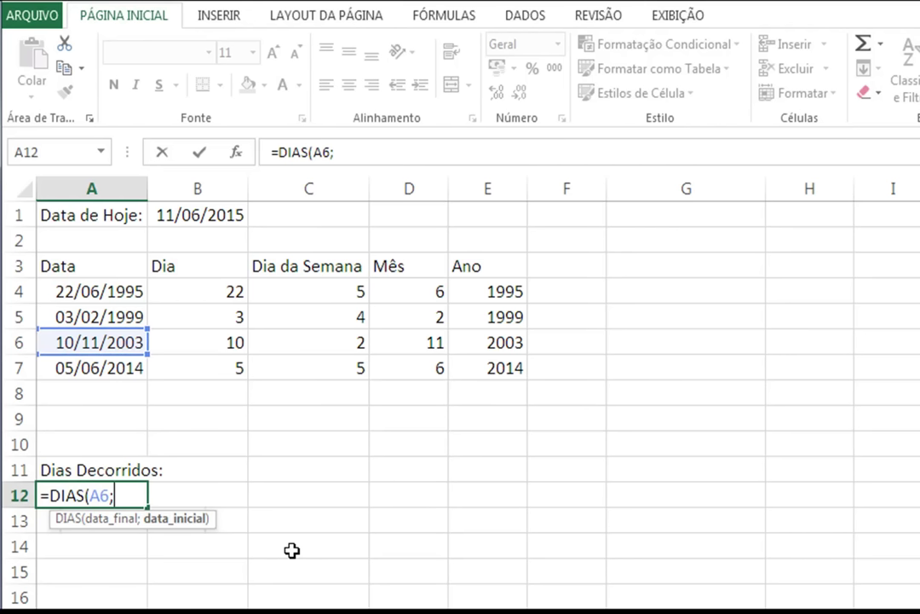
{"action": "left_click", "coordinate": [96, 317]}
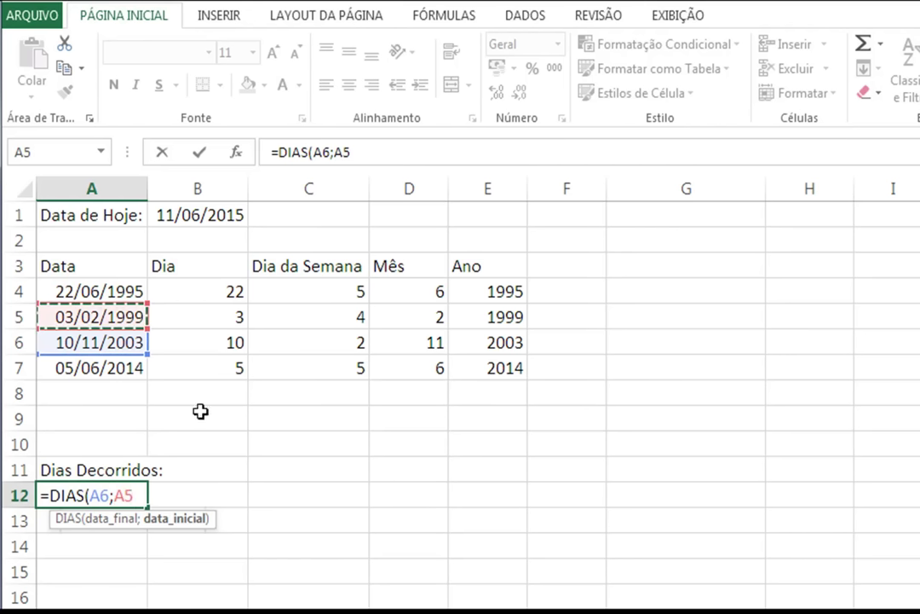
{"action": "type", "text": ")"}
{"action": "key", "text": "Return"}
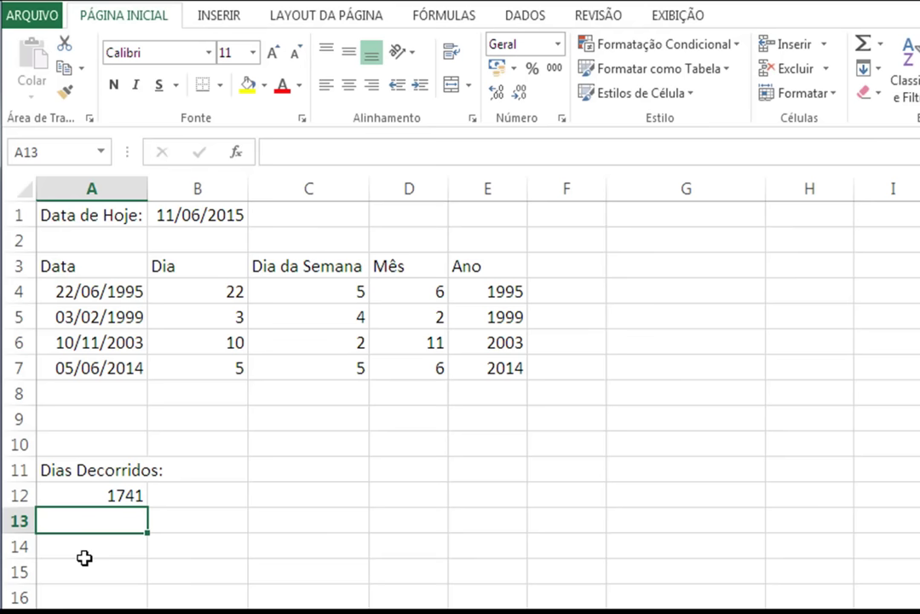
{"action": "left_click", "coordinate": [91, 495]}
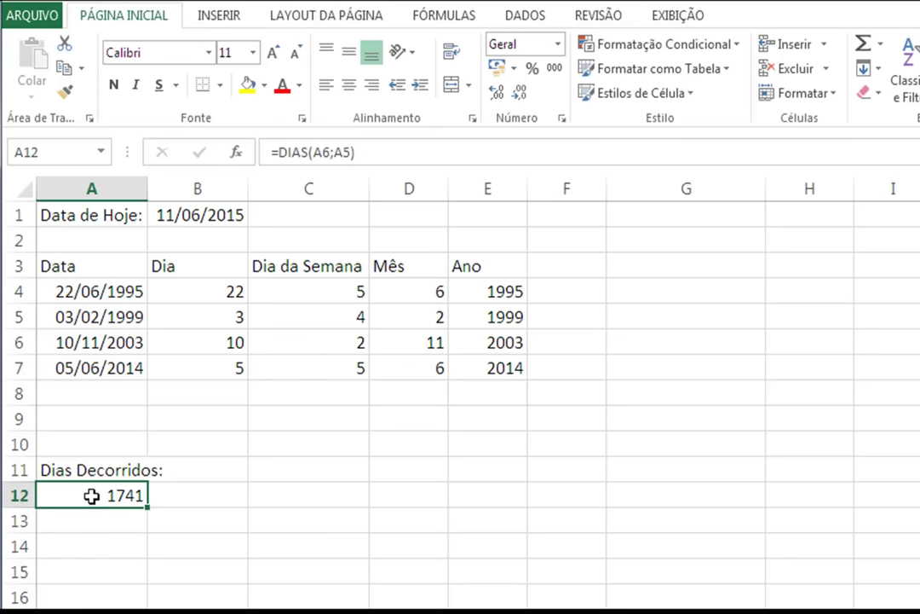
{"action": "double_click", "coordinate": [91, 495]}
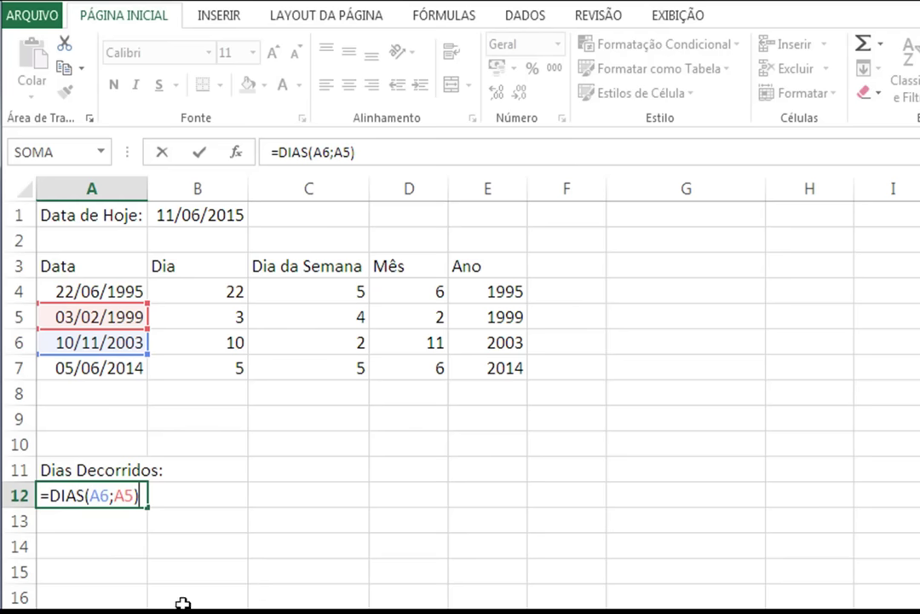
{"action": "key", "text": "Return"}
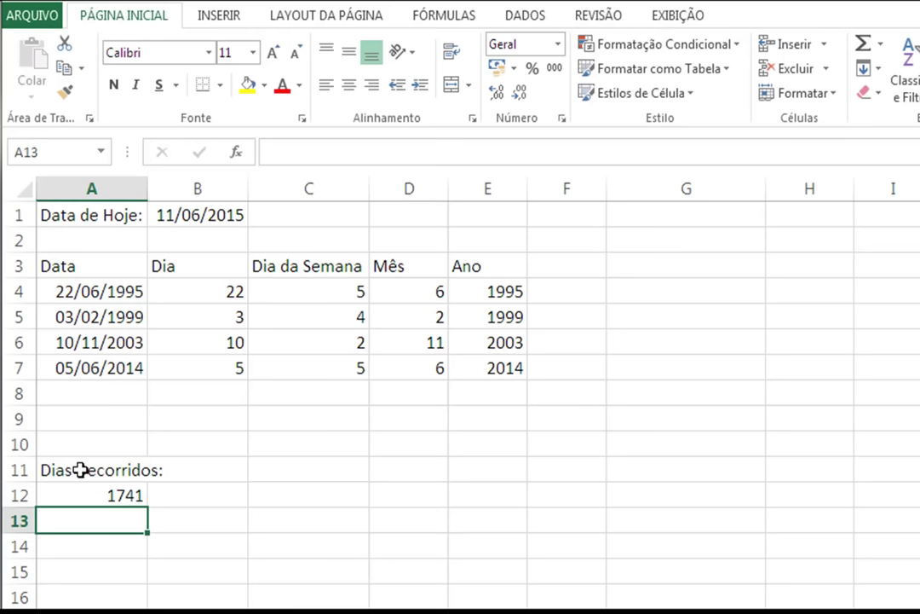
Step: Clear the Dias Decorridos label and its day count
{"action": "left_click_drag", "start_coordinate": [79, 470], "coordinate": [79, 489]}
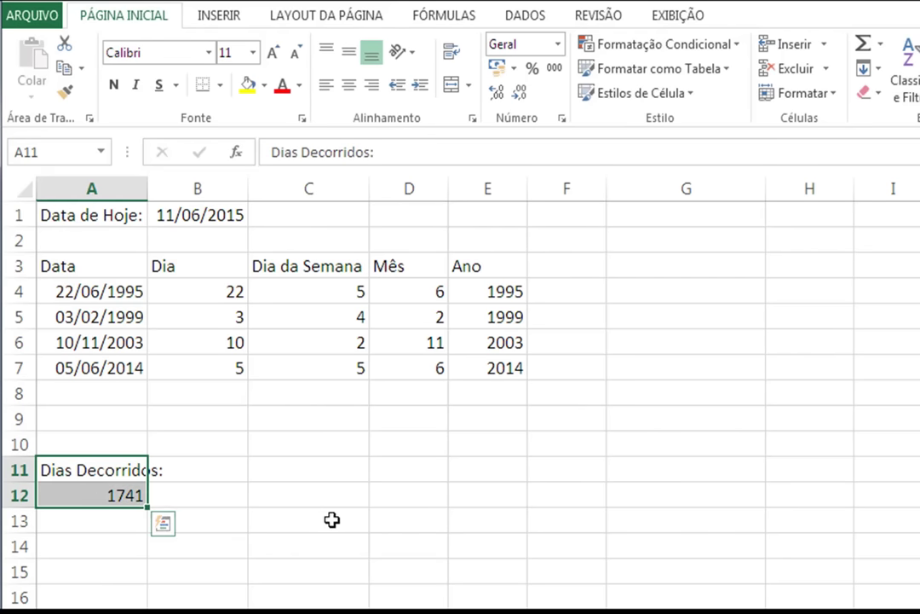
{"action": "key", "text": "Delete"}
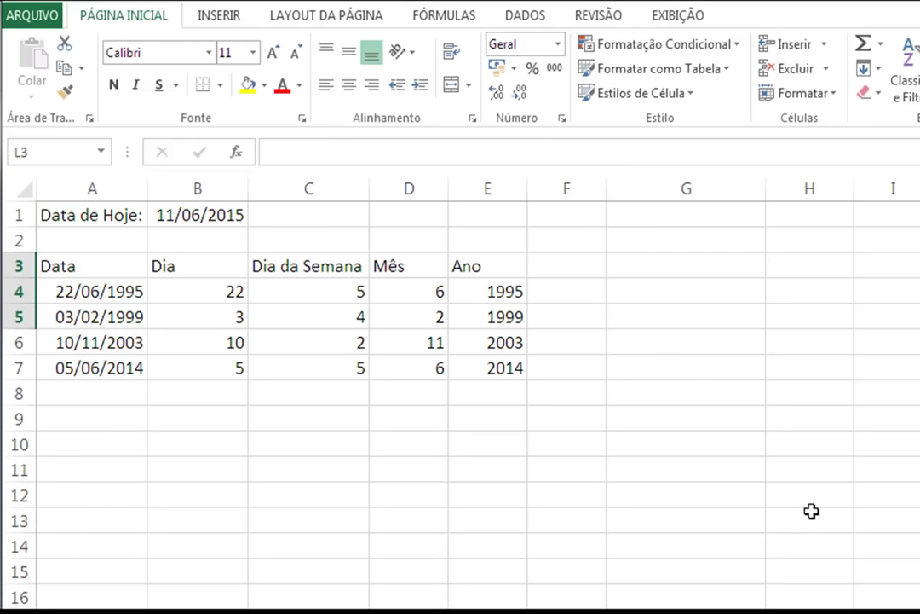
{"action": "scroll", "coordinate": [460, 341], "scroll_direction": "right", "scroll_amount": 1}
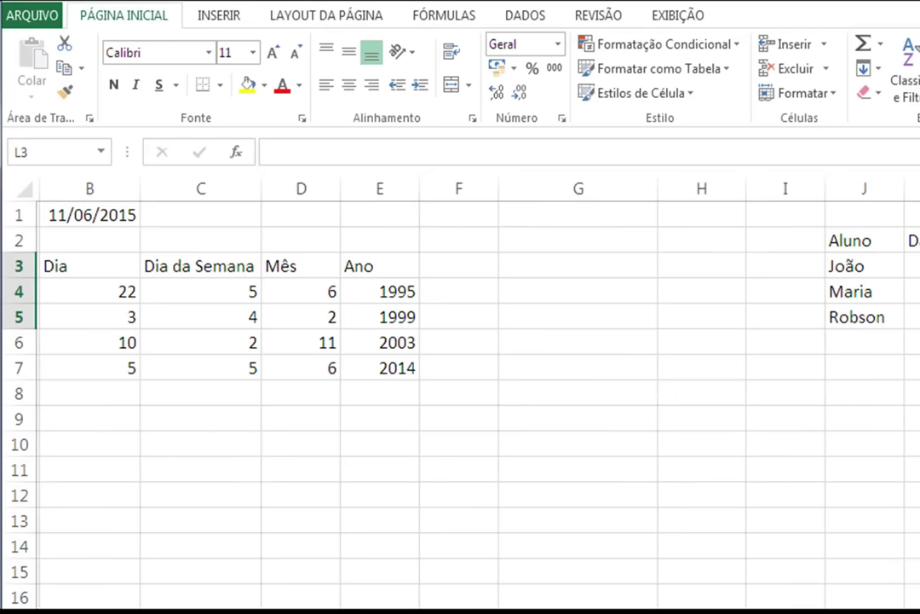
{"action": "scroll", "coordinate": [460, 341], "scroll_direction": "right", "scroll_amount": 2}
Step: Move the student payment table under the date table and widen column B to fit Data de Pagamento
{"action": "left_click_drag", "start_coordinate": [635, 241], "coordinate": [851, 318]}
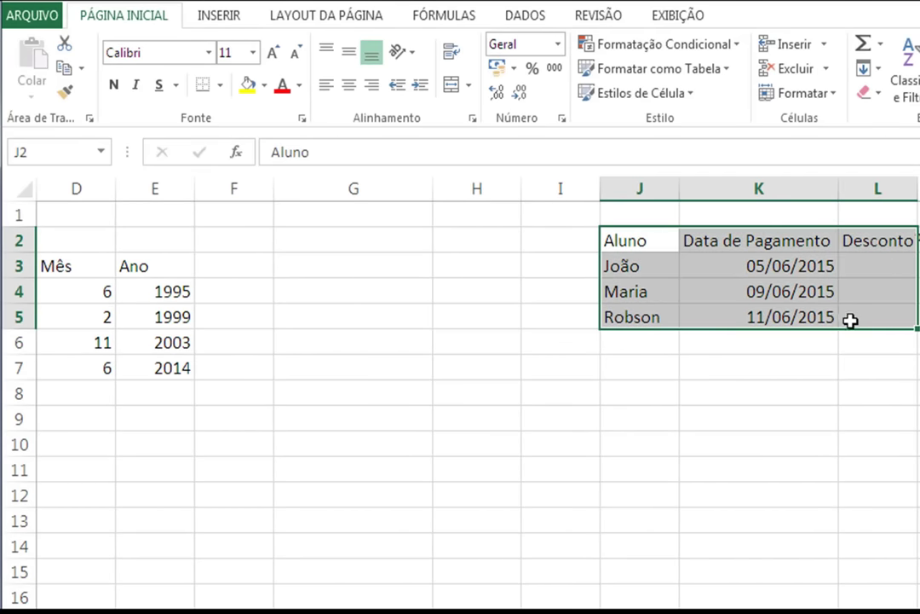
{"action": "scroll", "coordinate": [460, 384], "scroll_direction": "left", "scroll_amount": 3}
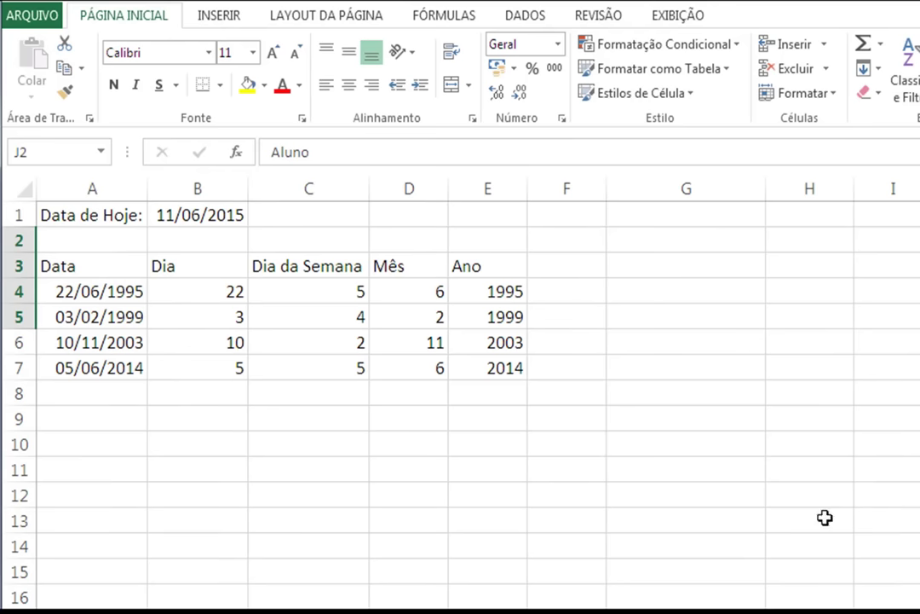
{"action": "mouse_move", "coordinate": [774, 319]}
{"action": "left_mouse_down"}
{"action": "mouse_move", "coordinate": [92, 503]}
{"action": "mouse_move", "coordinate": [92, 516]}
{"action": "left_mouse_up"}
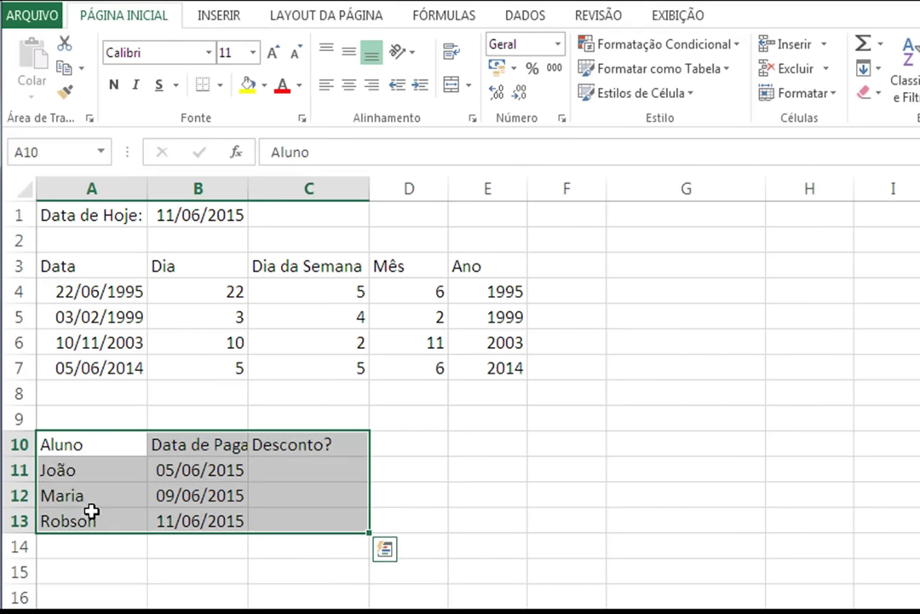
{"action": "double_click", "coordinate": [248, 189]}
{"action": "left_click", "coordinate": [281, 497]}
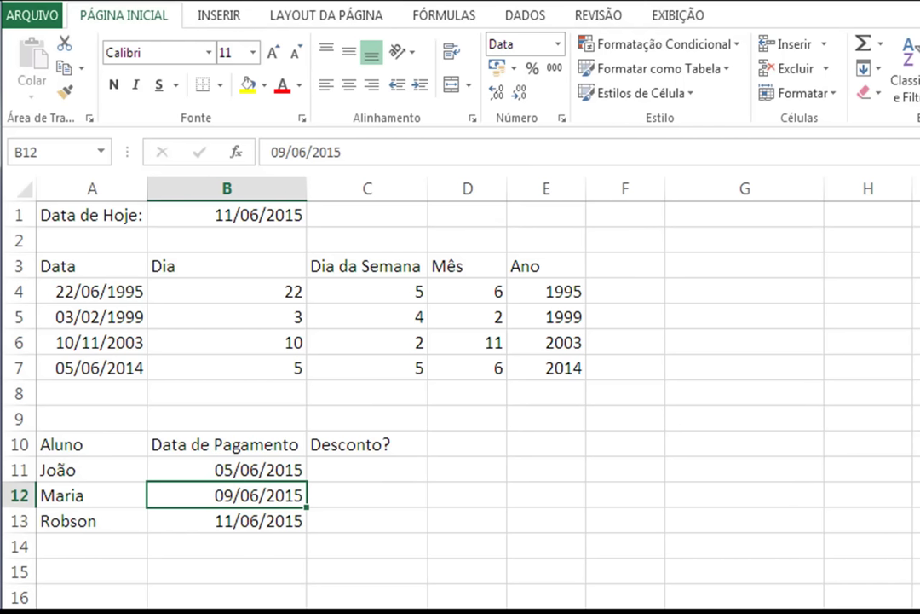
{"action": "left_click", "coordinate": [359, 469]}
Step: Select cell C11, the first Desconto? cell
{"action": "left_click_drag", "start_coordinate": [358, 467], "coordinate": [363, 471]}
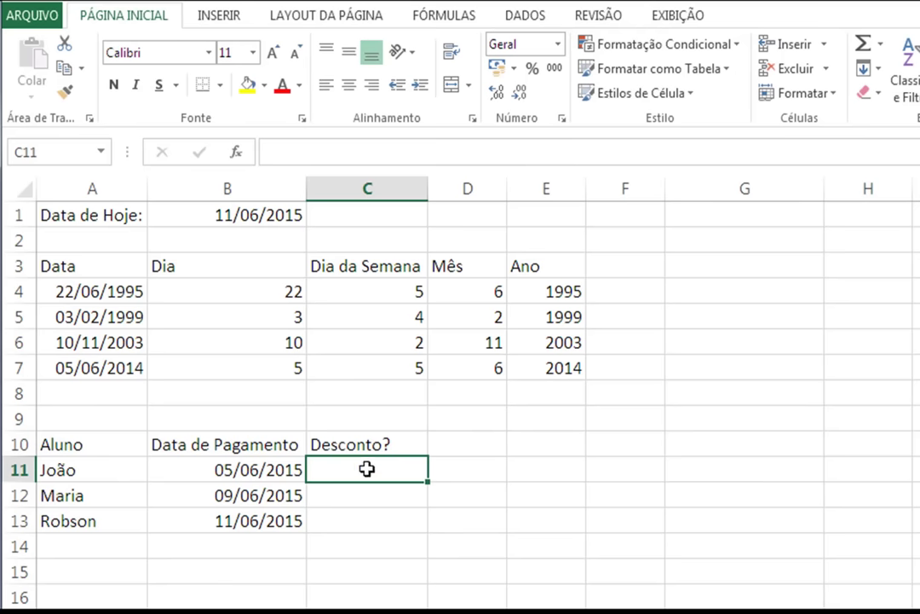
Step: Enter =SE(DIA( in C11 to start the discount condition
{"action": "type", "text": "="}
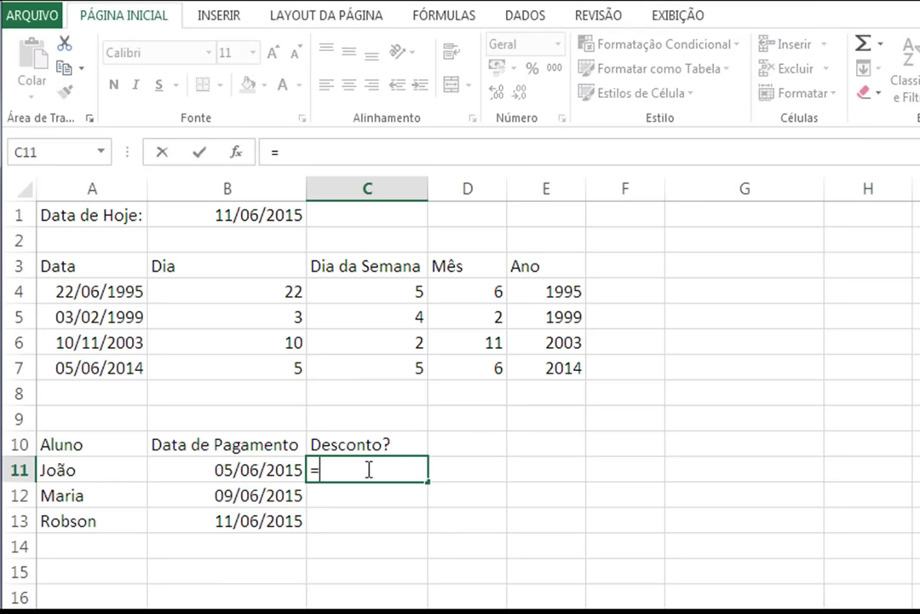
{"action": "type", "text": "SE"}
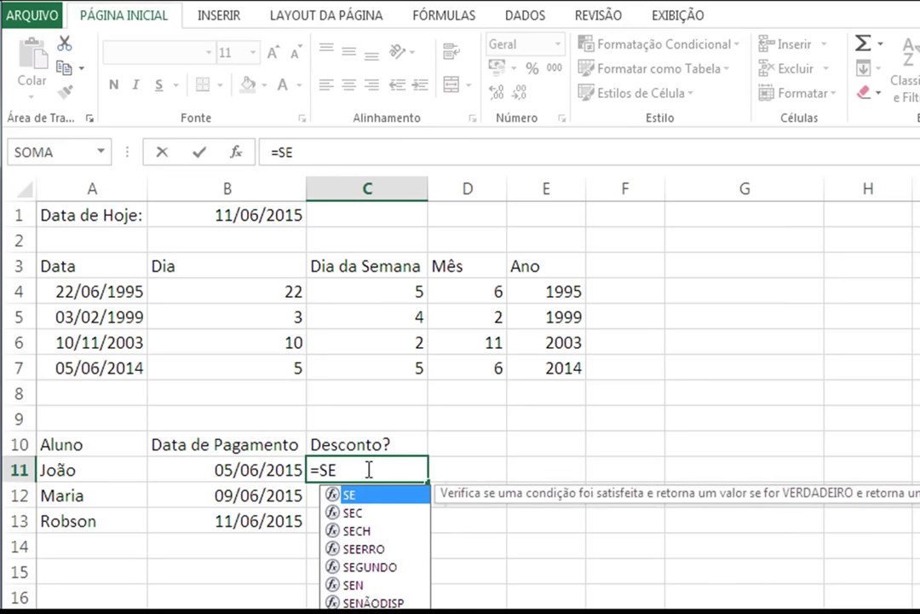
{"action": "type", "text": "("}
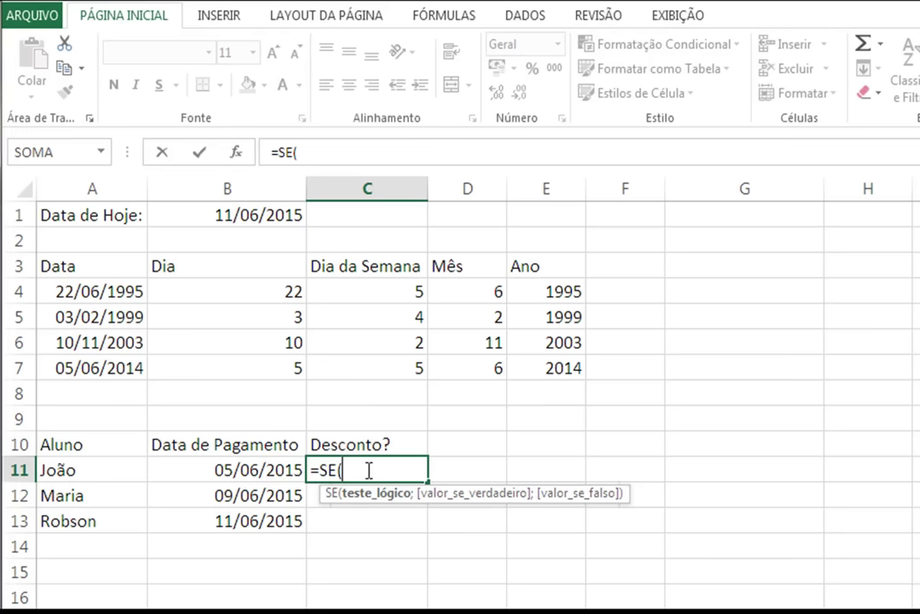
{"action": "type", "text": "DIA"}
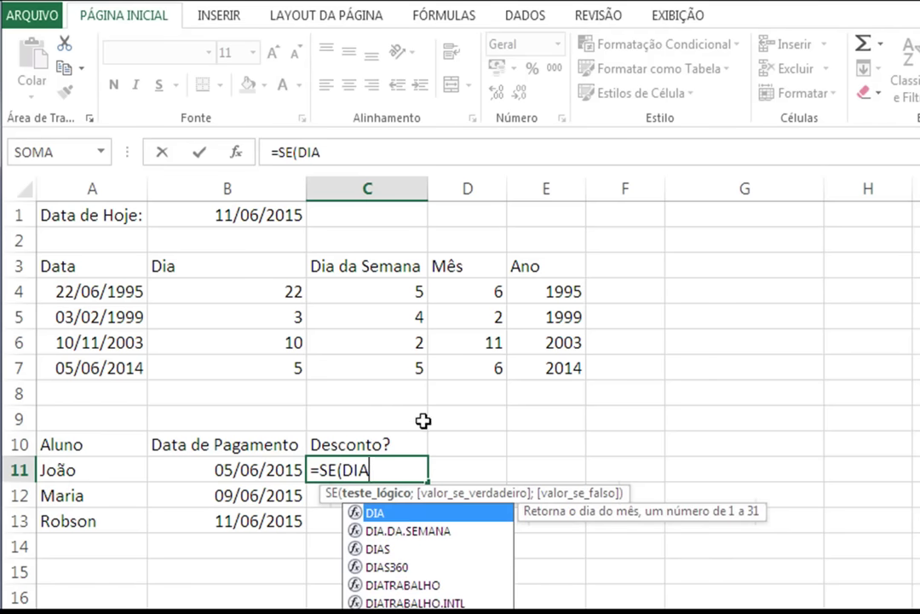
{"action": "type", "text": "("}
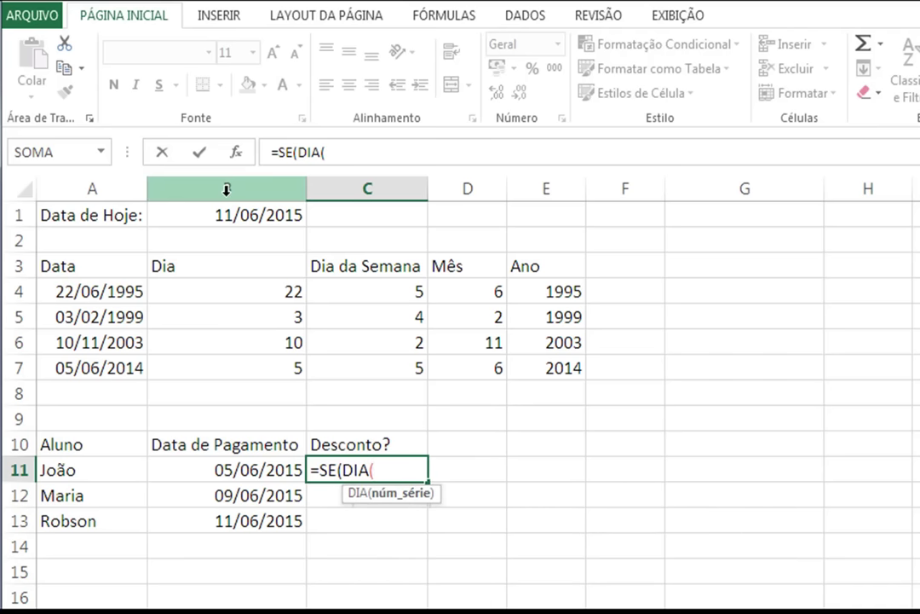
Step: Complete C11 as =SE(DIA(B11)<=10;"SIM";"NÃO") and confirm it
{"action": "left_click", "coordinate": [245, 472]}
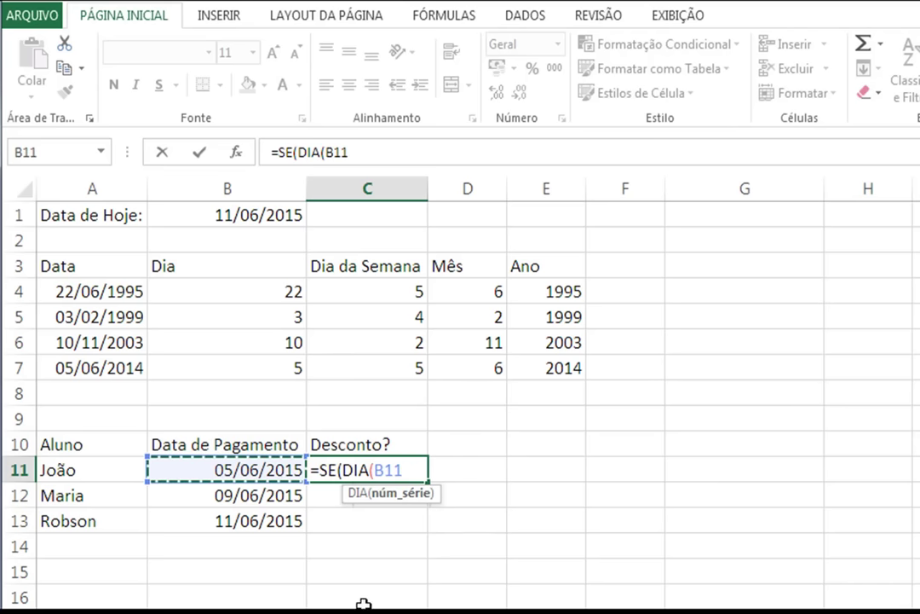
{"action": "type", "text": ")"}
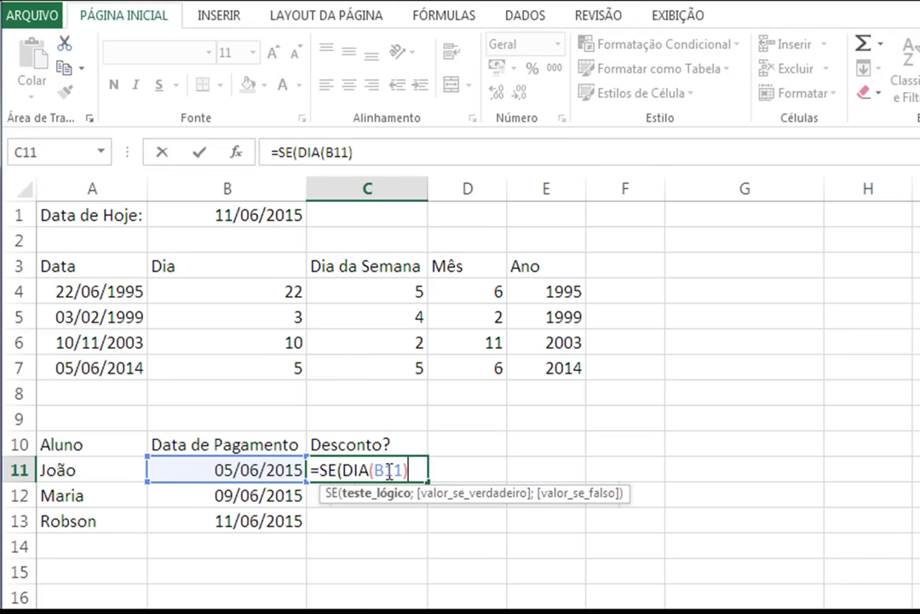
{"action": "type", "text": "<"}
{"action": "type", "text": "=10"}
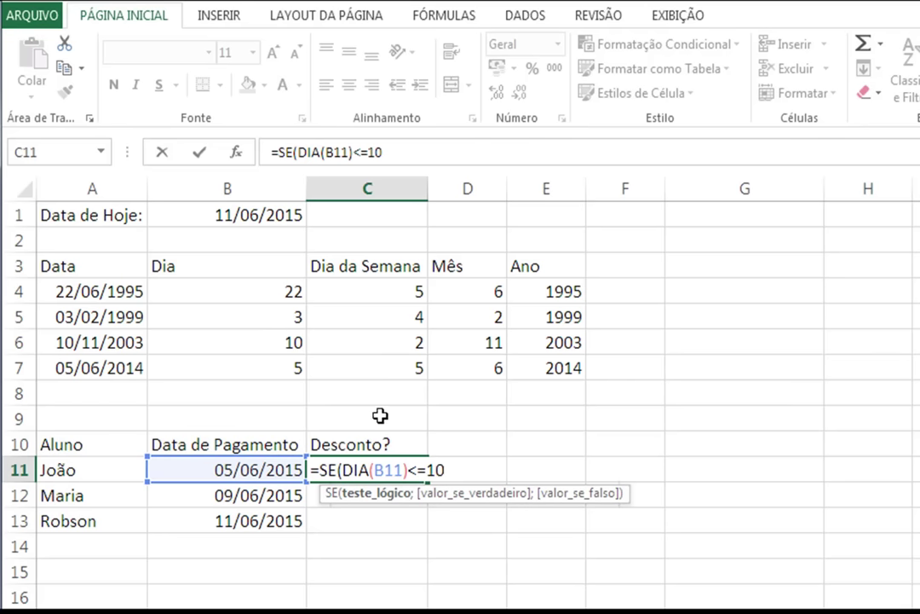
{"action": "type", "text": ";"}
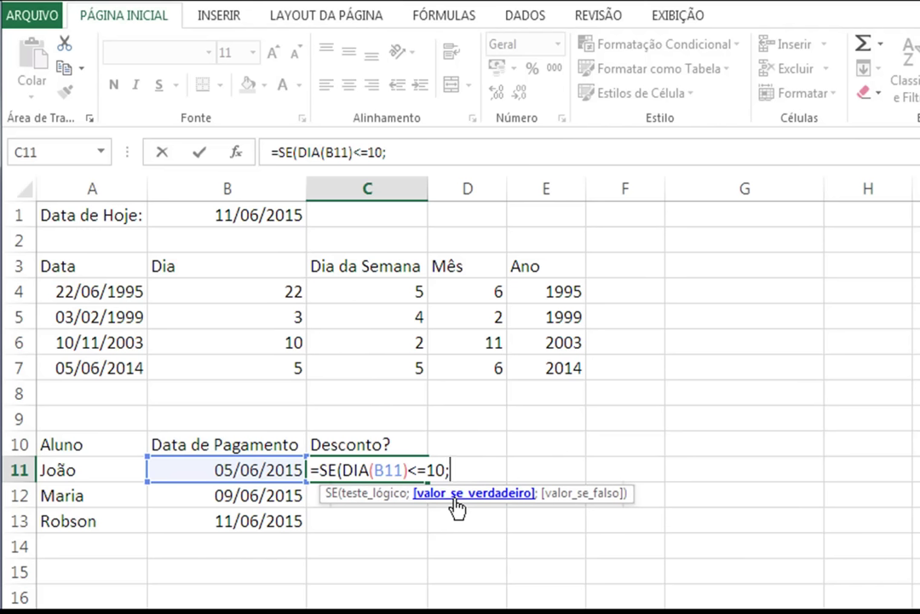
{"action": "type", "text": "\""}
{"action": "type", "text": "SIM\""}
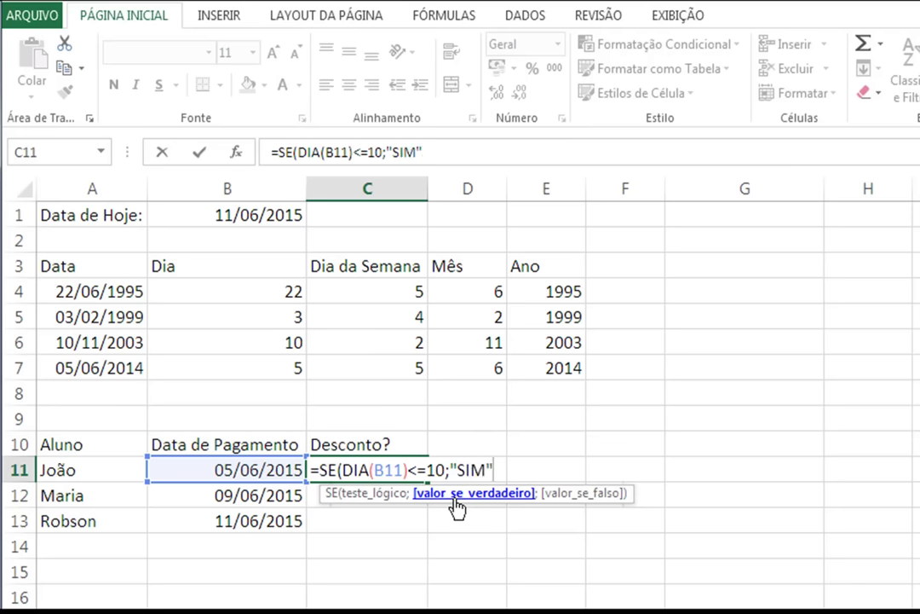
{"action": "type", "text": ";"}
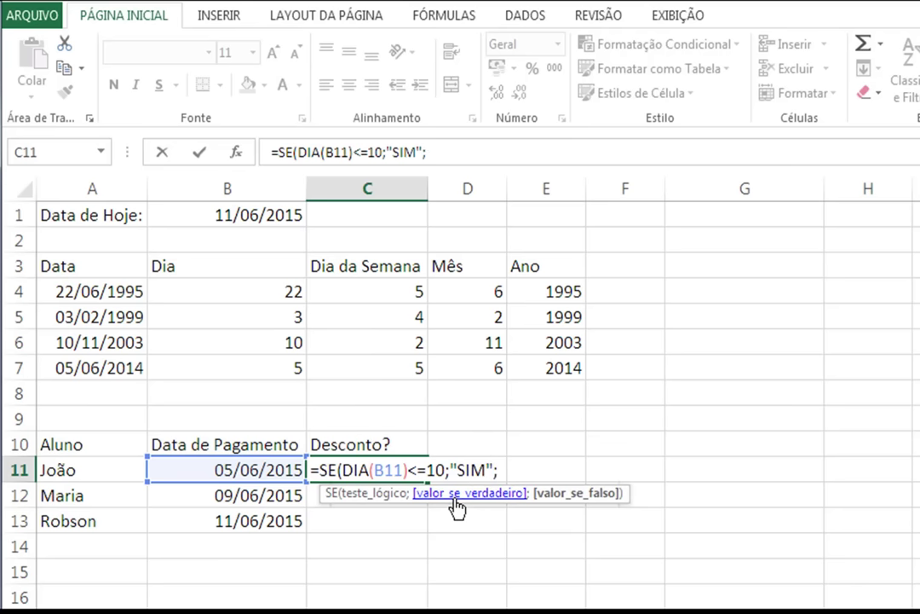
{"action": "type", "text": "\""}
{"action": "type", "text": "ÃO\""}
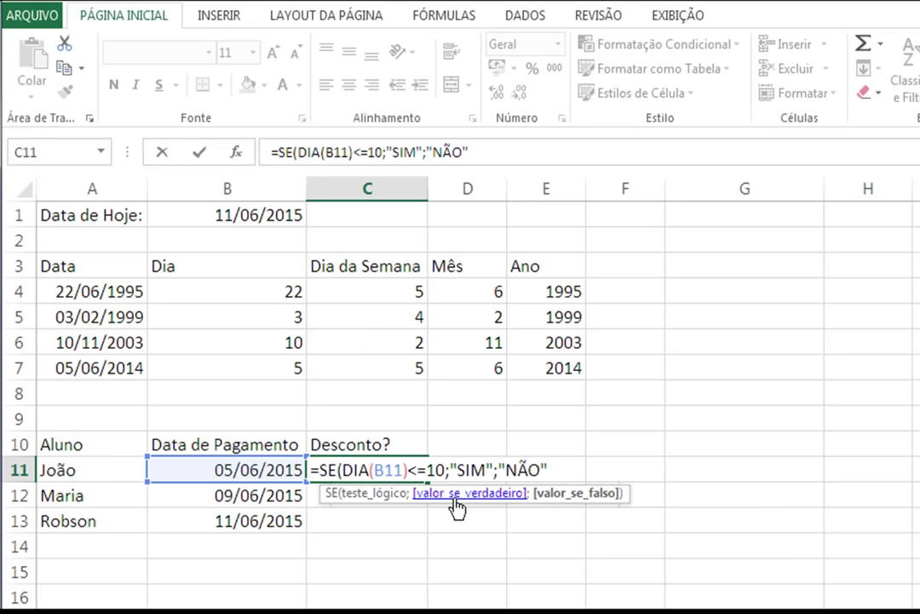
{"action": "type", "text": ")"}
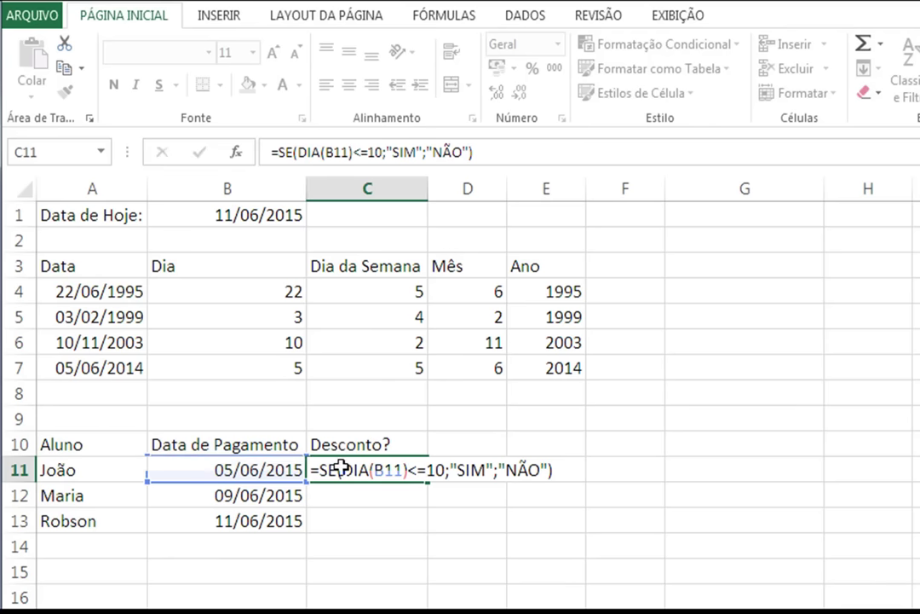
{"action": "key", "text": "Return"}
Step: Centre the Desconto? cells C11:C13
{"action": "left_click", "coordinate": [344, 470]}
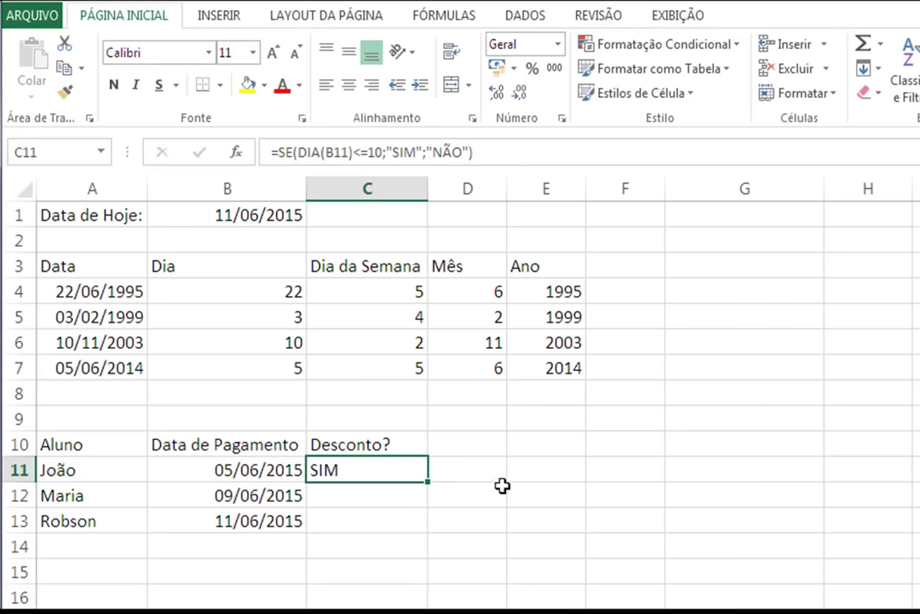
{"action": "left_click_drag", "start_coordinate": [353, 465], "coordinate": [347, 526]}
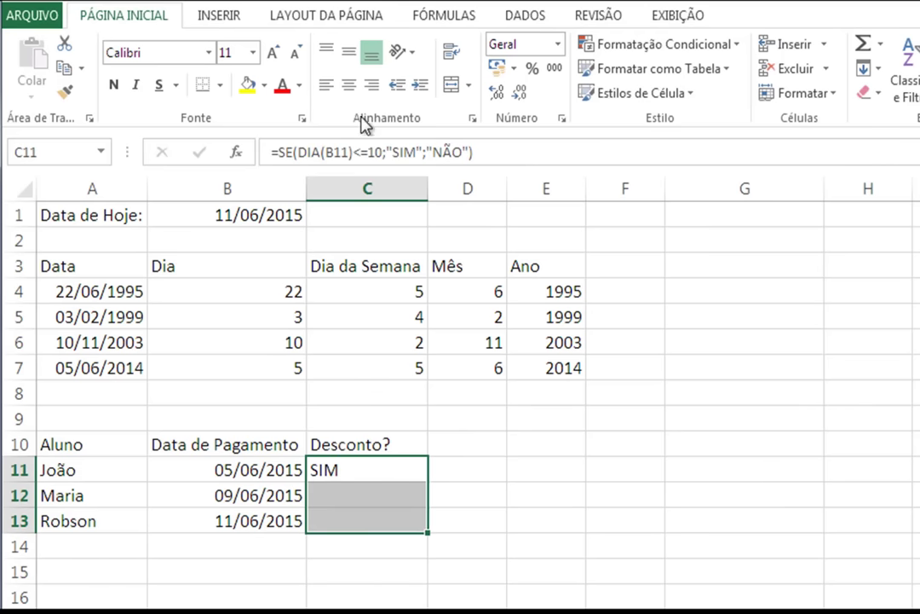
{"action": "left_click", "coordinate": [348, 84]}
Step: Copy C11's discount formula down to C12 and C13, giving SIM, SIM, NÃO
{"action": "left_click", "coordinate": [369, 471]}
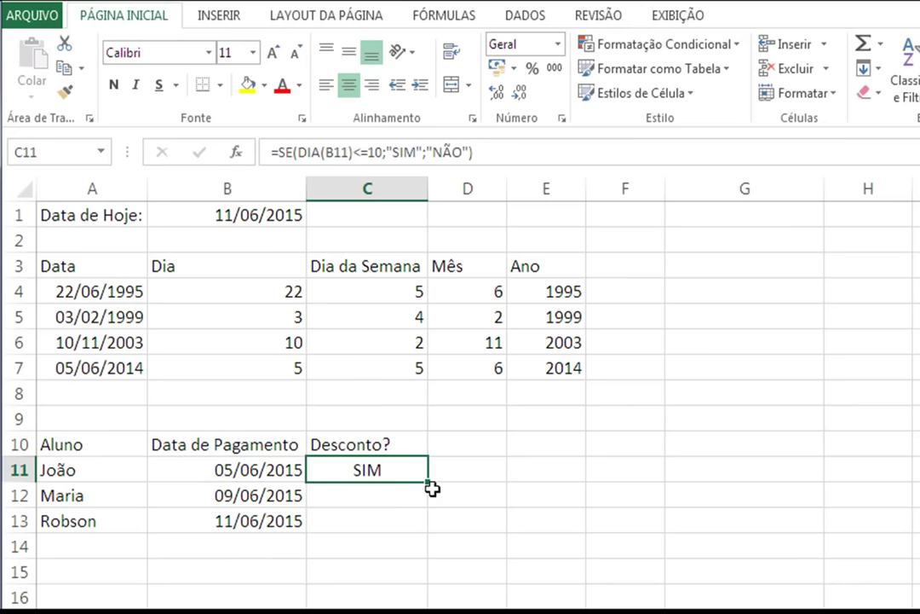
{"action": "left_click_drag", "start_coordinate": [431, 482], "coordinate": [431, 502]}
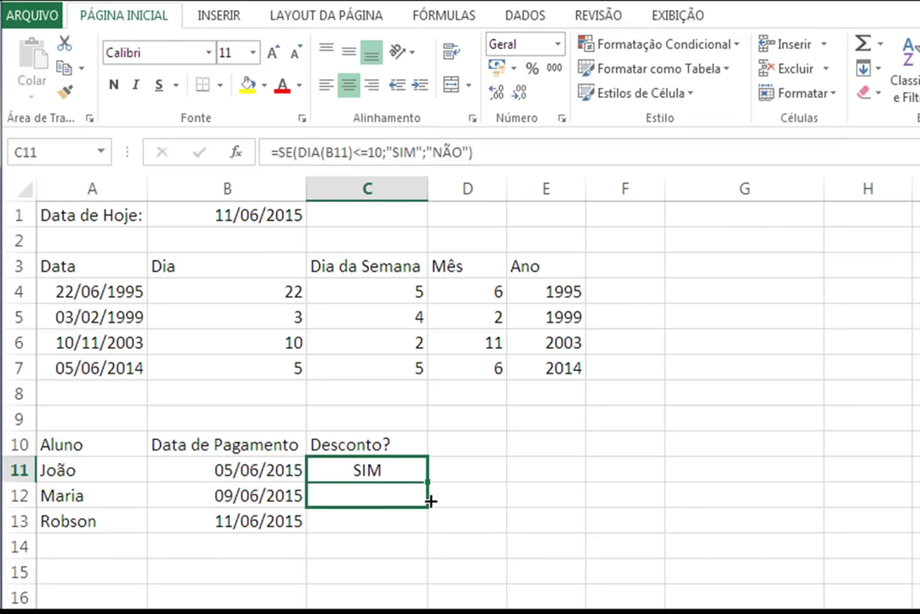
{"action": "left_click", "coordinate": [361, 498]}
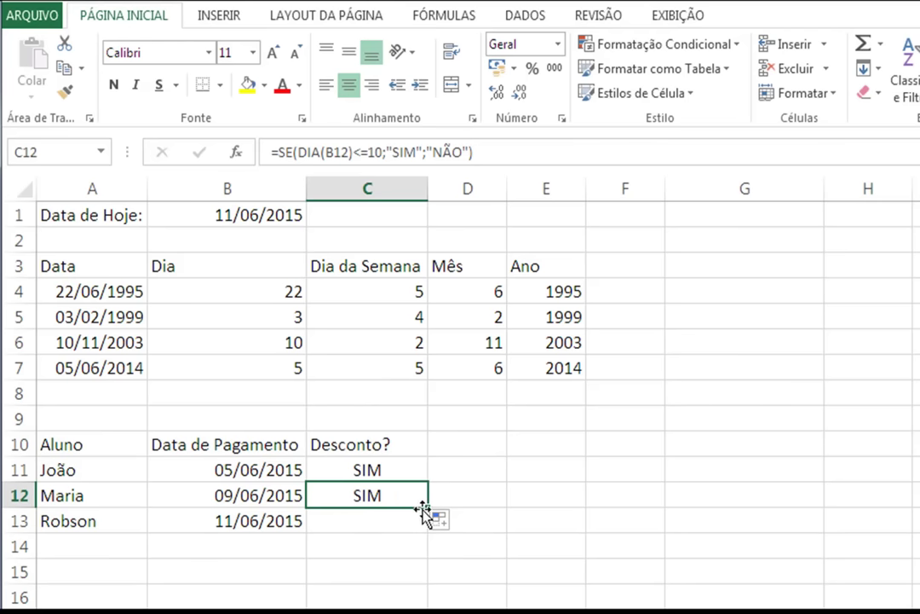
{"action": "left_click_drag", "start_coordinate": [430, 507], "coordinate": [425, 527]}
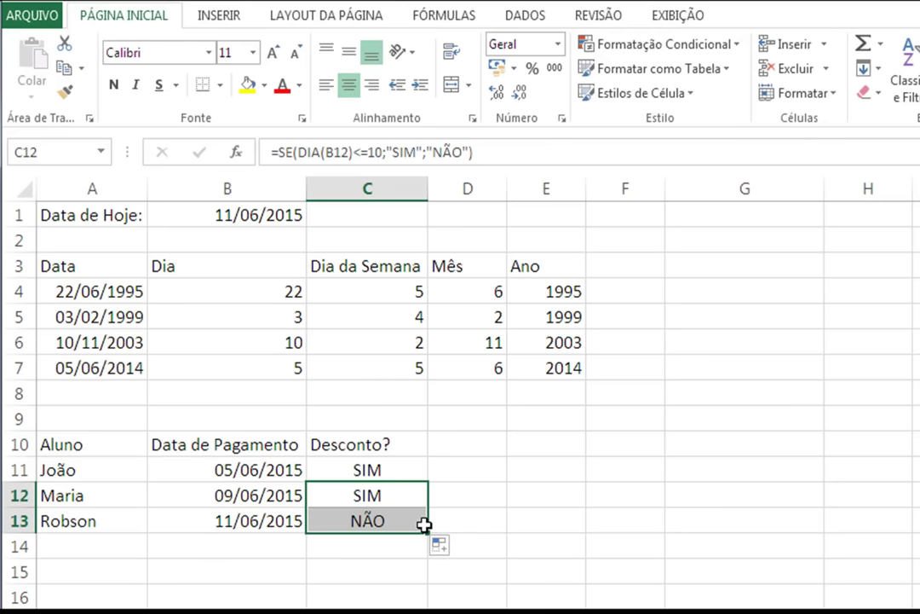
{"action": "left_click", "coordinate": [379, 522]}
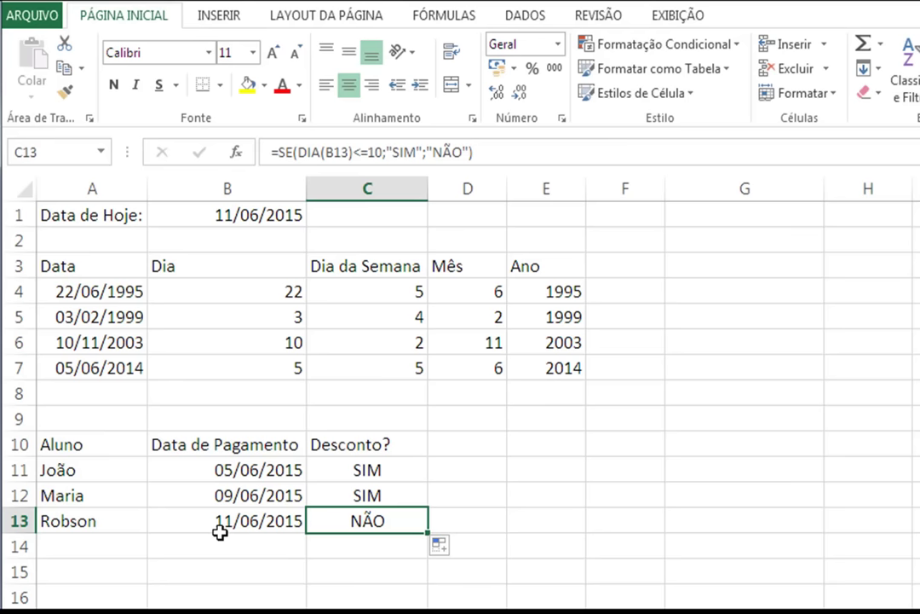
{"action": "left_click", "coordinate": [393, 469]}
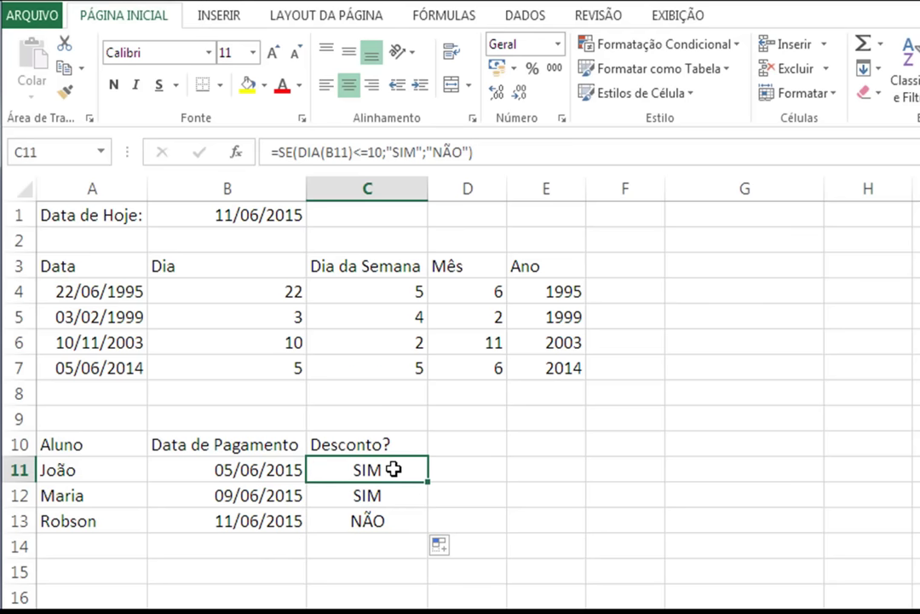